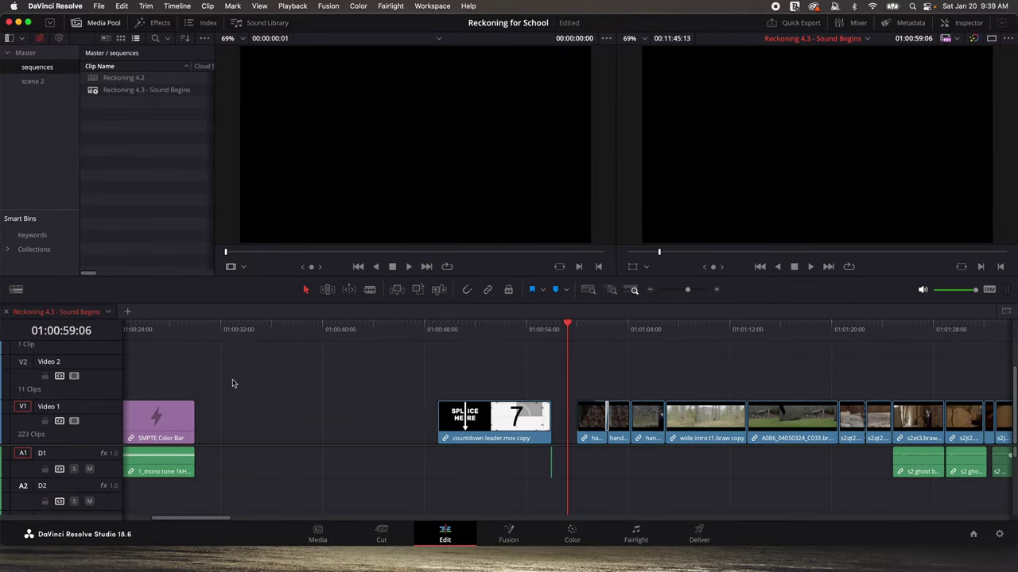
Step: On the Fairlight page, strip Volume, Plugins and Equalizer attributes from every dialogue clip on D1–D3
key(shift+7)
key(shift+z)
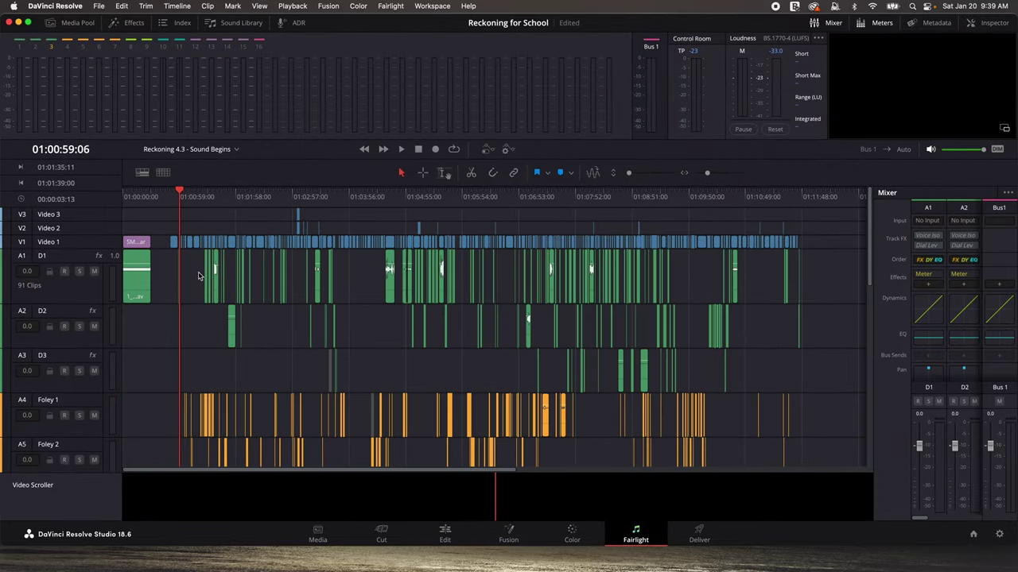
drag(191, 265, 818, 385)
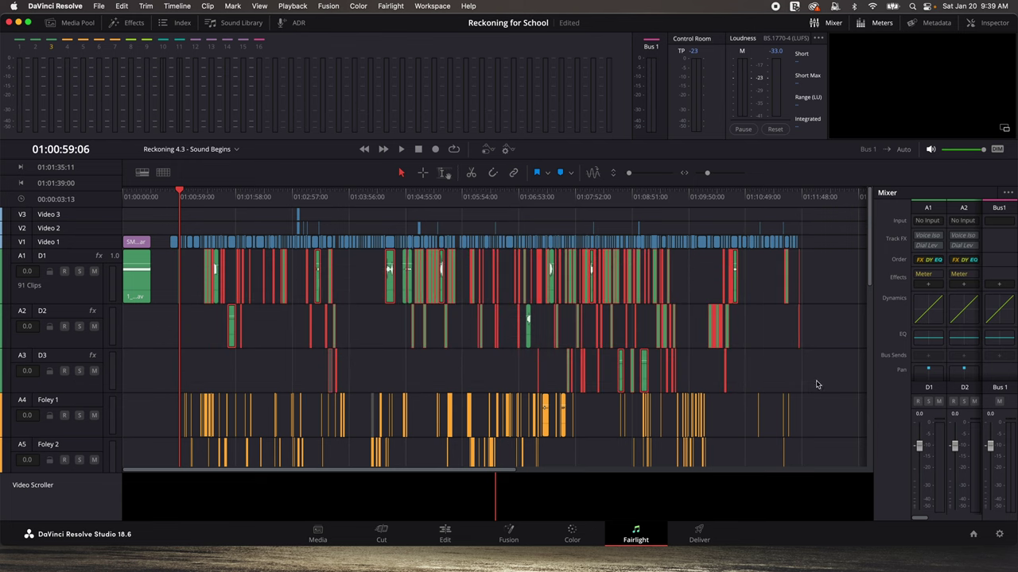
right_click(317, 288)
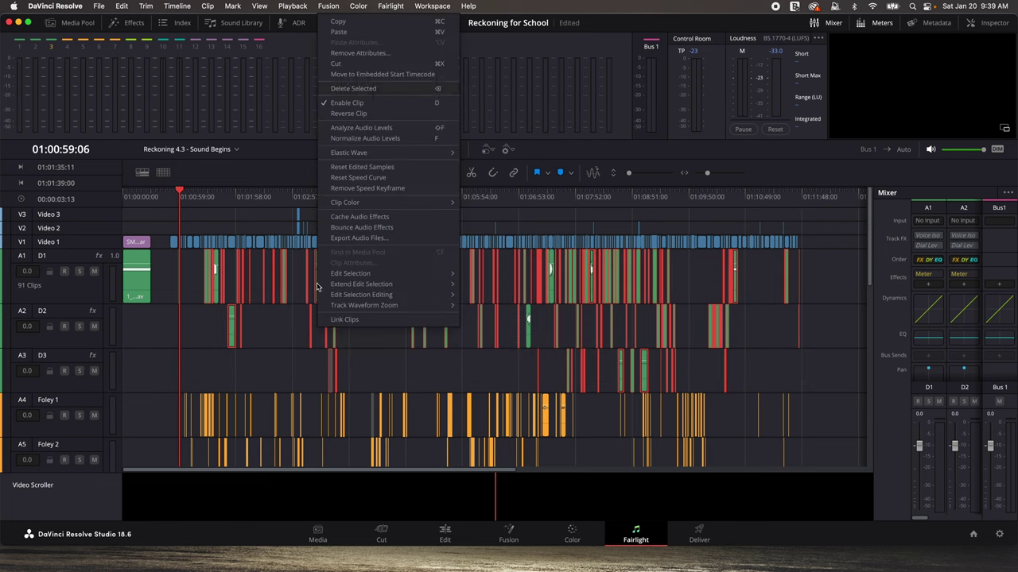
click(360, 53)
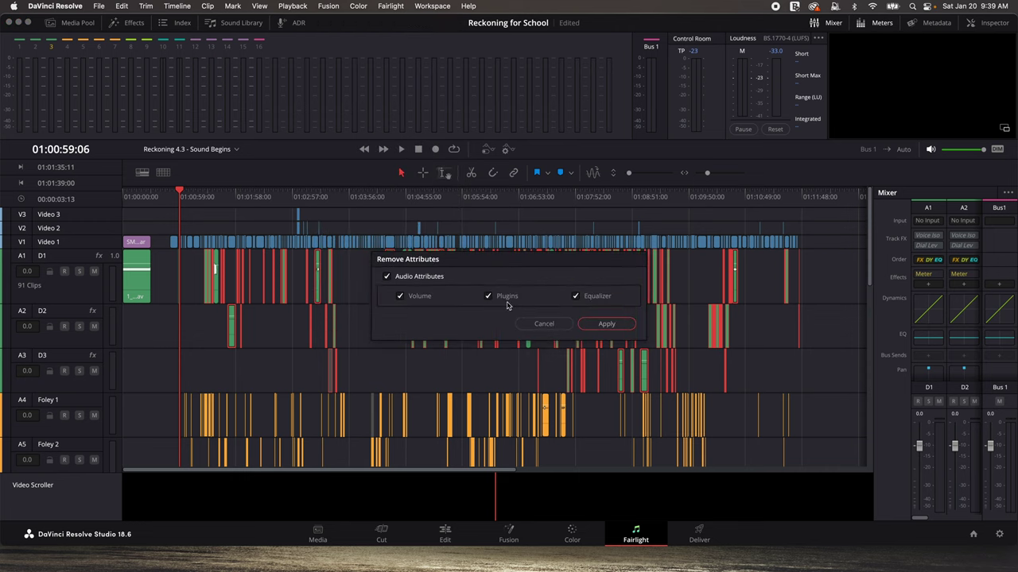
click(605, 325)
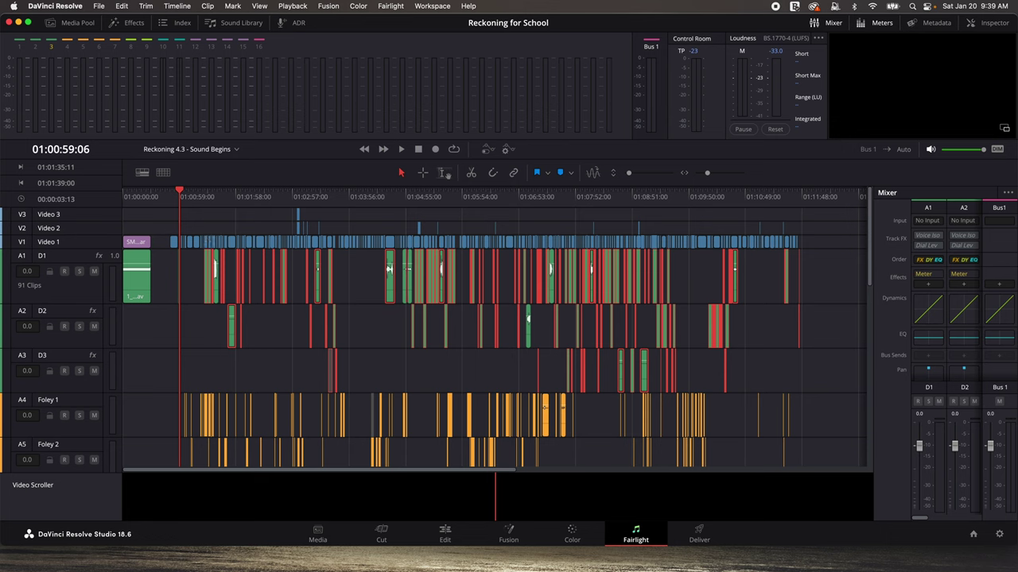
click(207, 210)
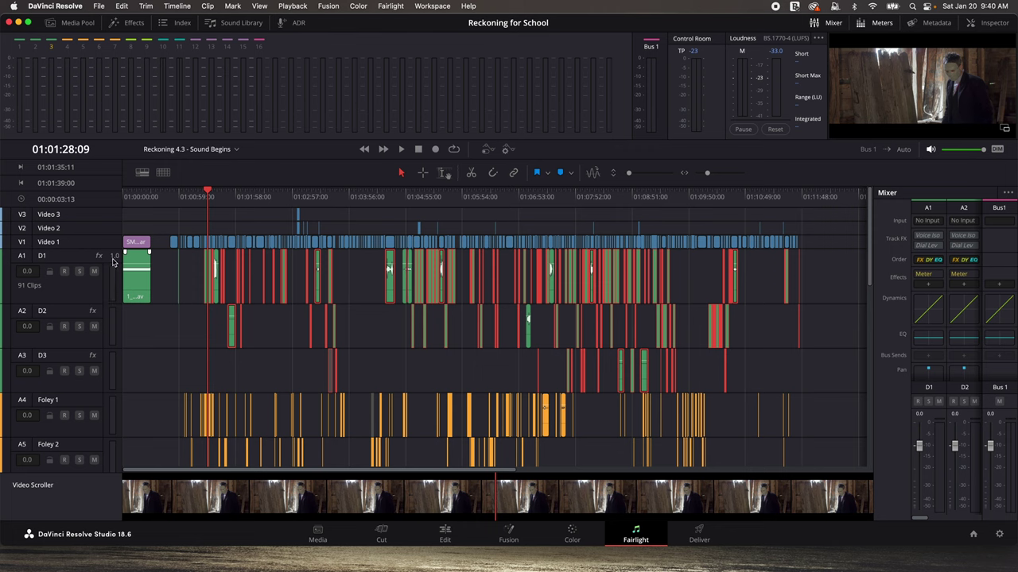
Step: Change the D1 track type to Mono
right_click(79, 261)
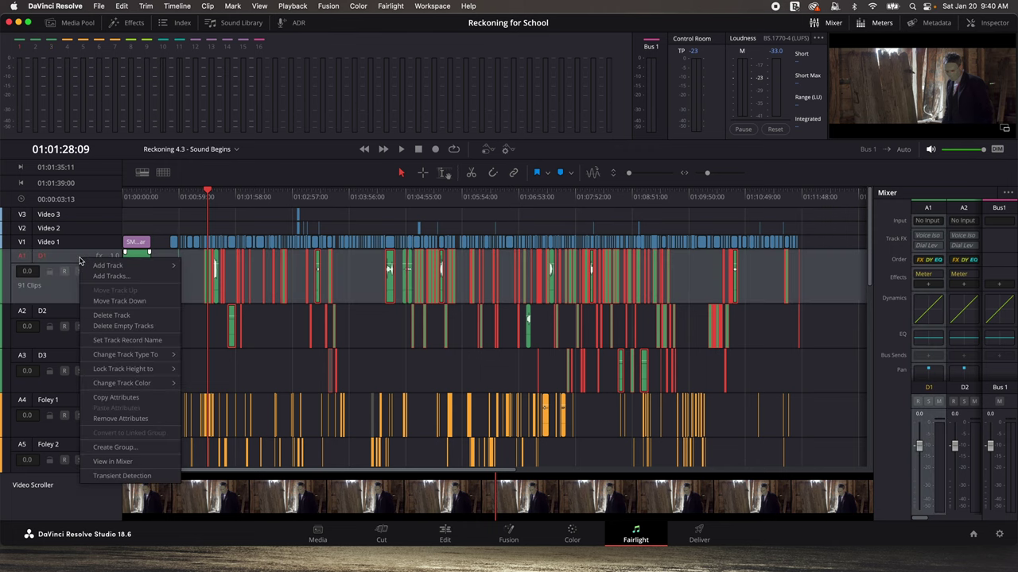
mouse_move(121, 360)
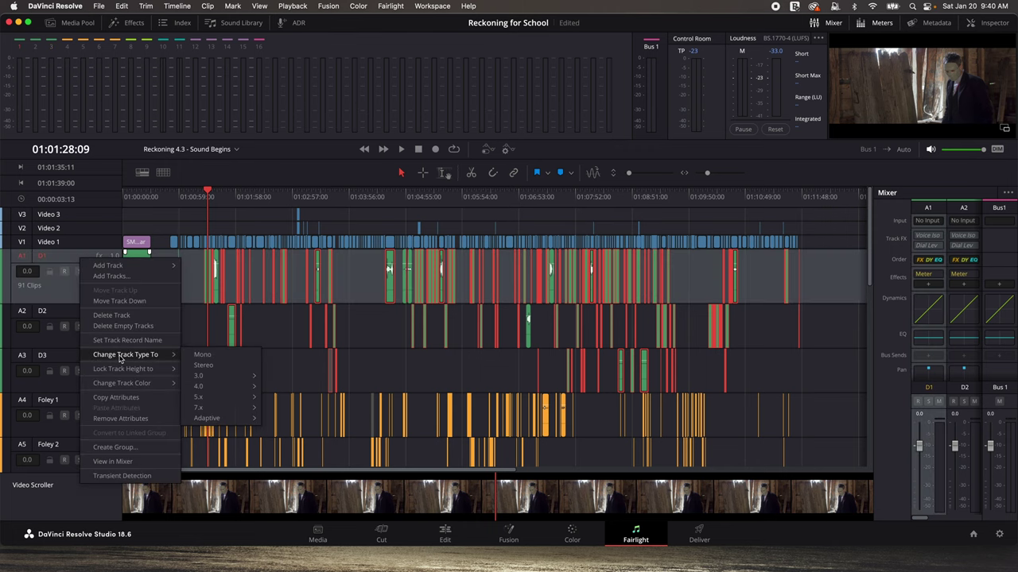
click(196, 355)
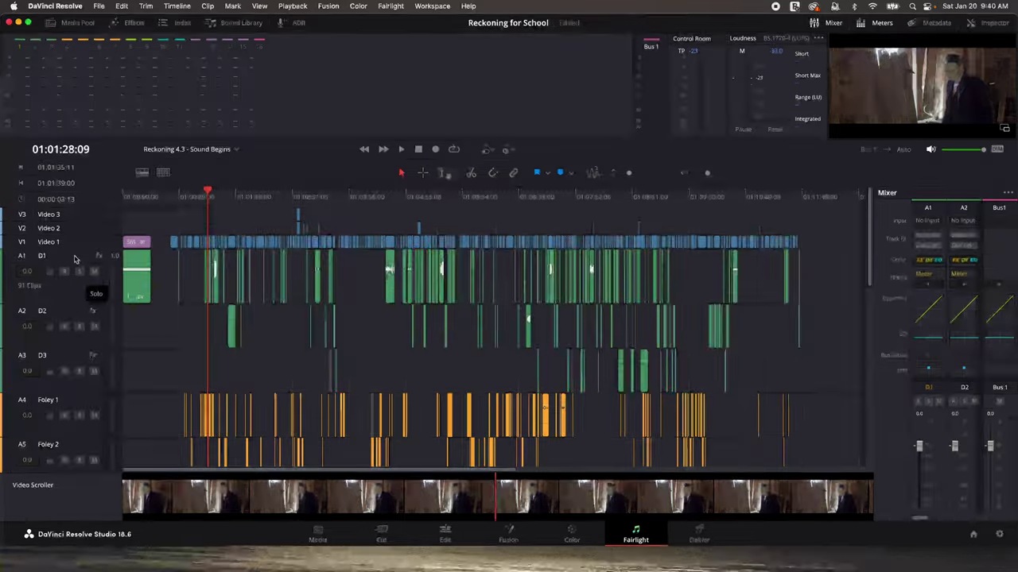
Step: Open the Add Tracks dialog from the D1 header and cancel it without adding tracks
right_click(70, 260)
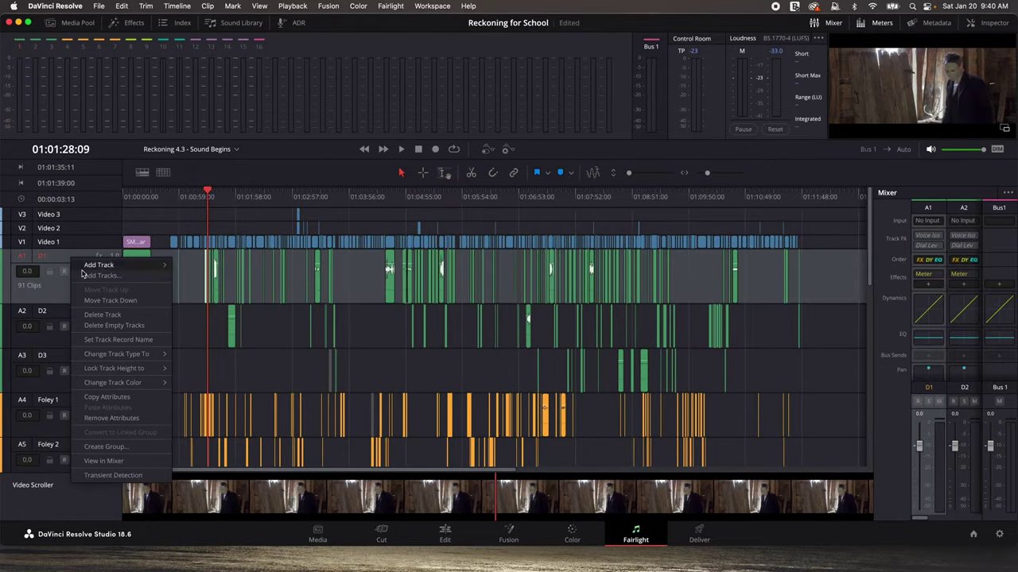
click(101, 275)
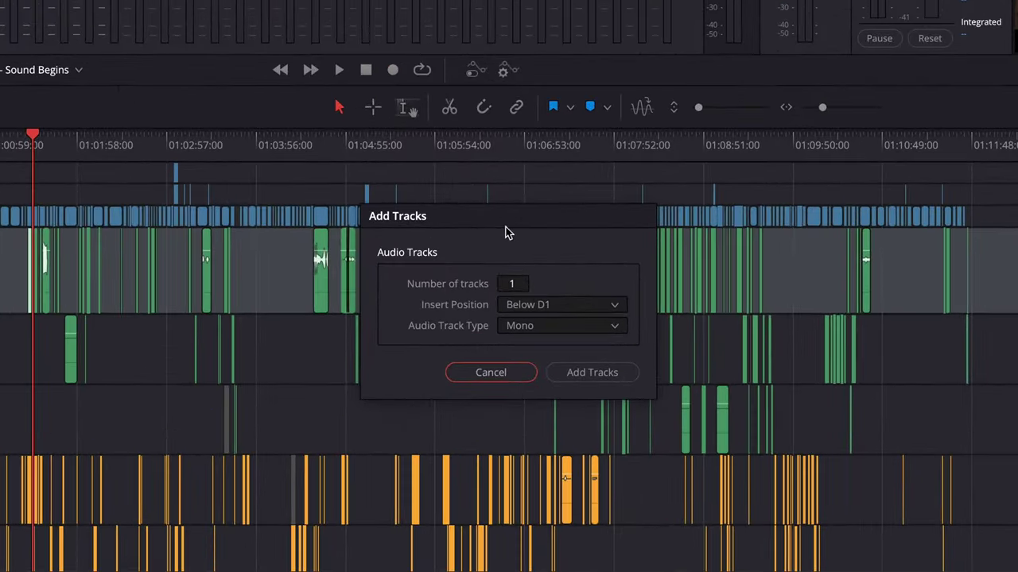
drag(507, 235, 418, 209)
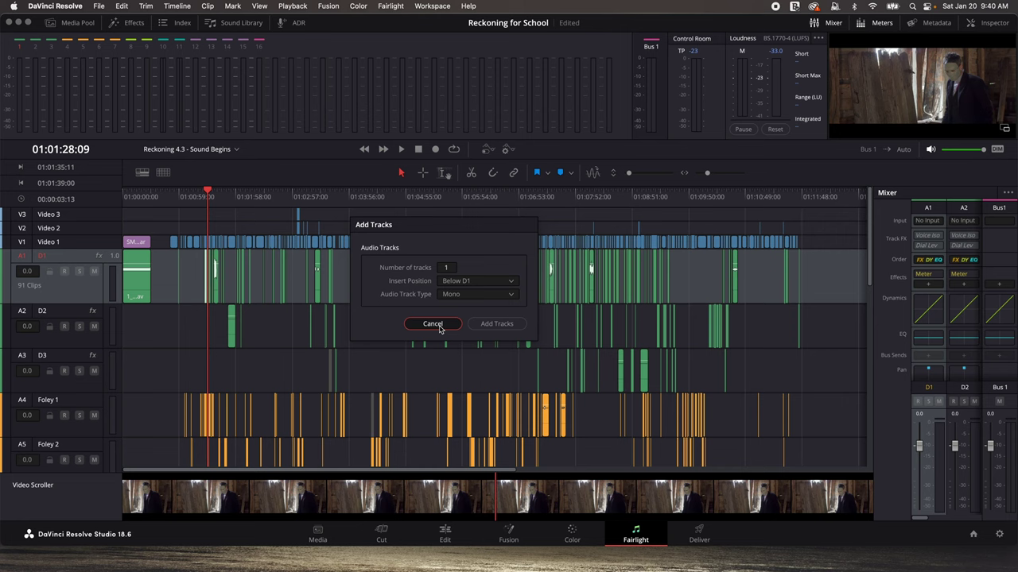
click(439, 334)
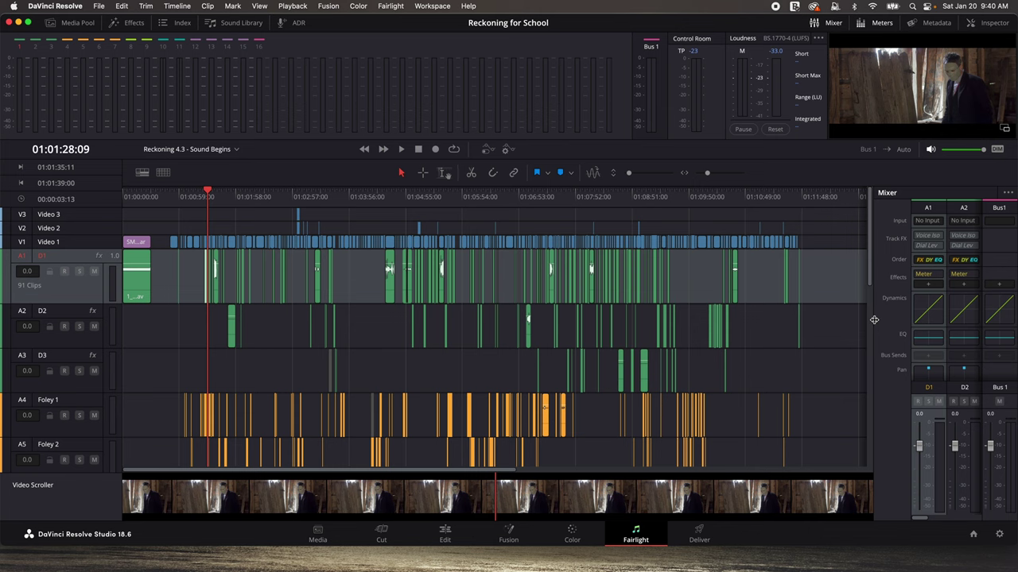
Step: In the widened Mixer, try D1 at -6.5, D2 at +6.5 and D3 at -3.7, then reset D1 and D2 to 0.0
drag(873, 319, 502, 320)
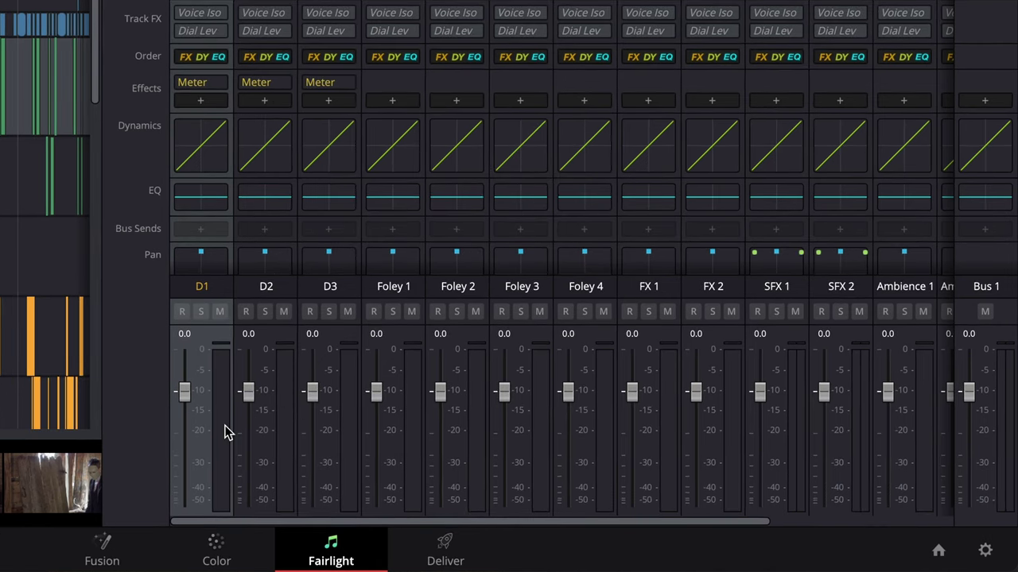
drag(185, 392, 185, 419)
drag(248, 391, 248, 365)
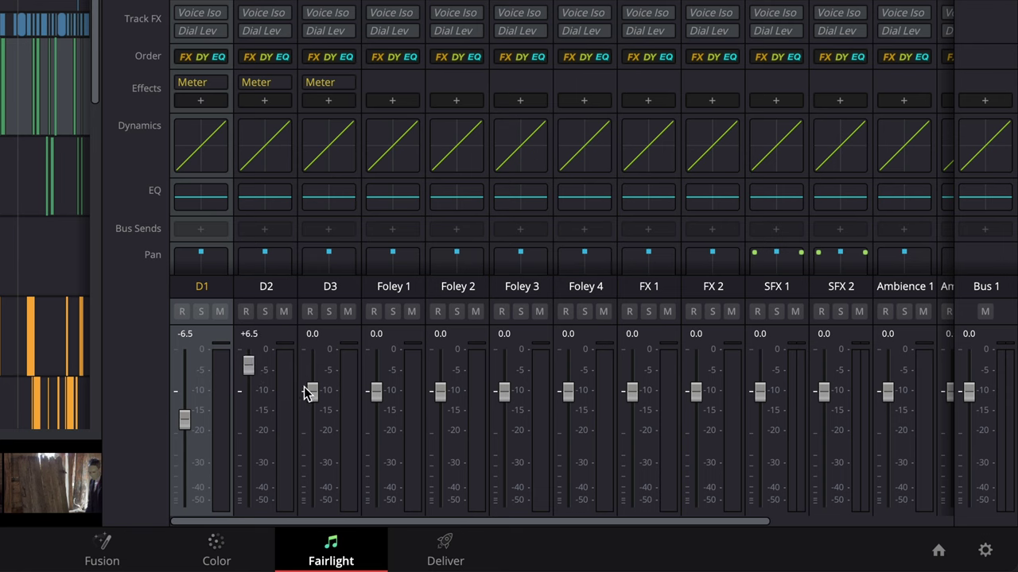
drag(311, 390, 311, 408)
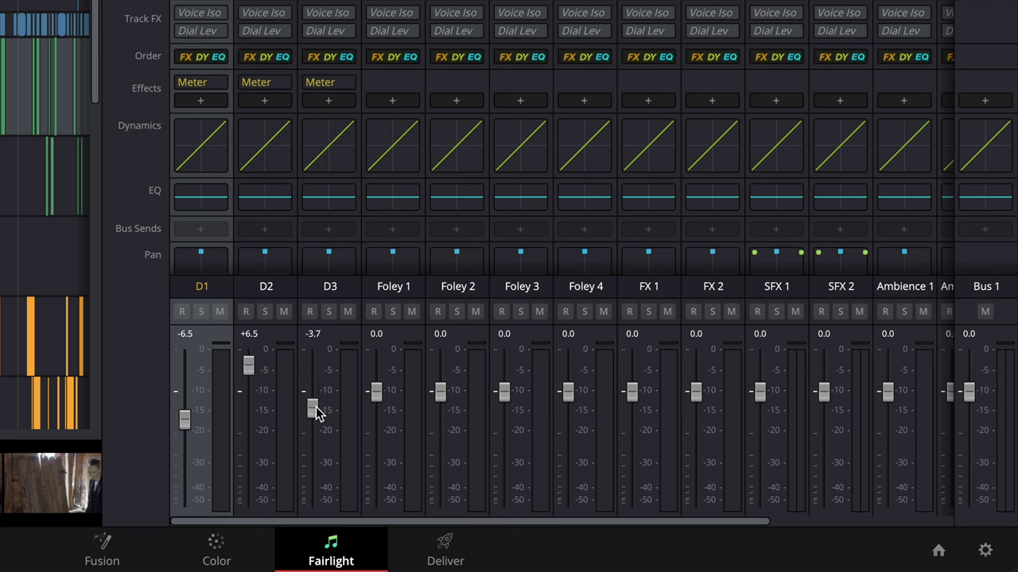
double_click(185, 423)
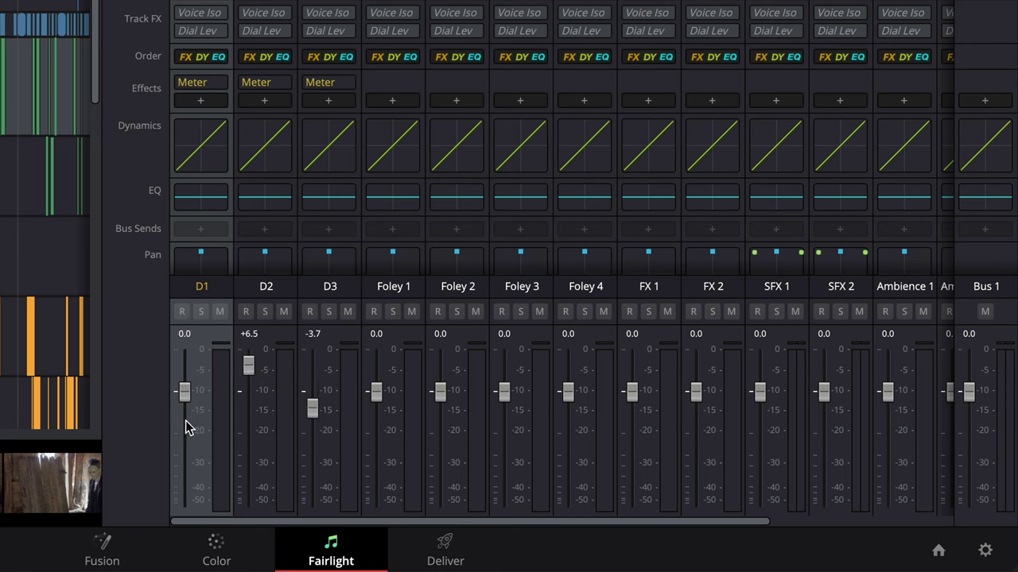
double_click(252, 373)
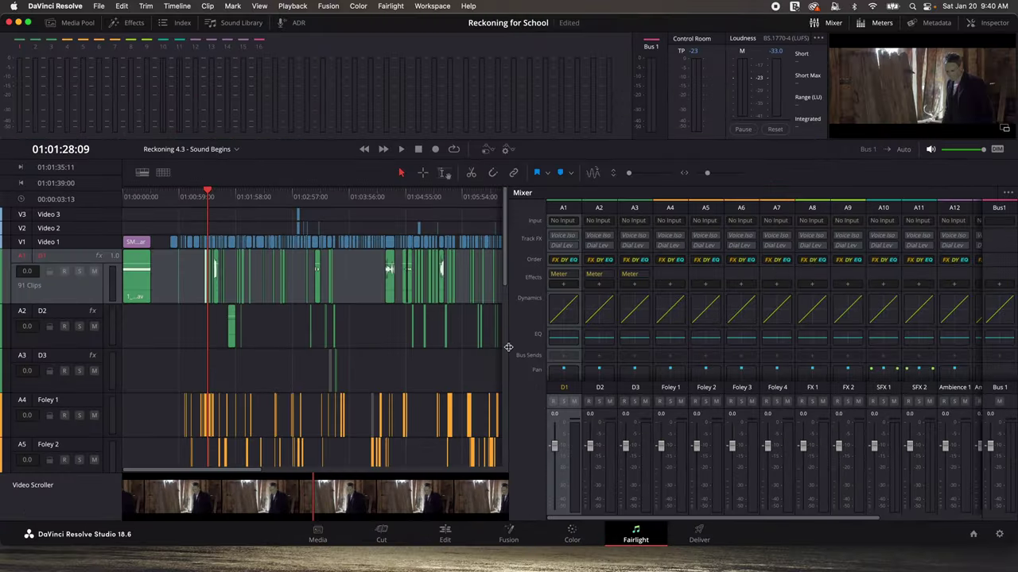
drag(437, 333, 854, 333)
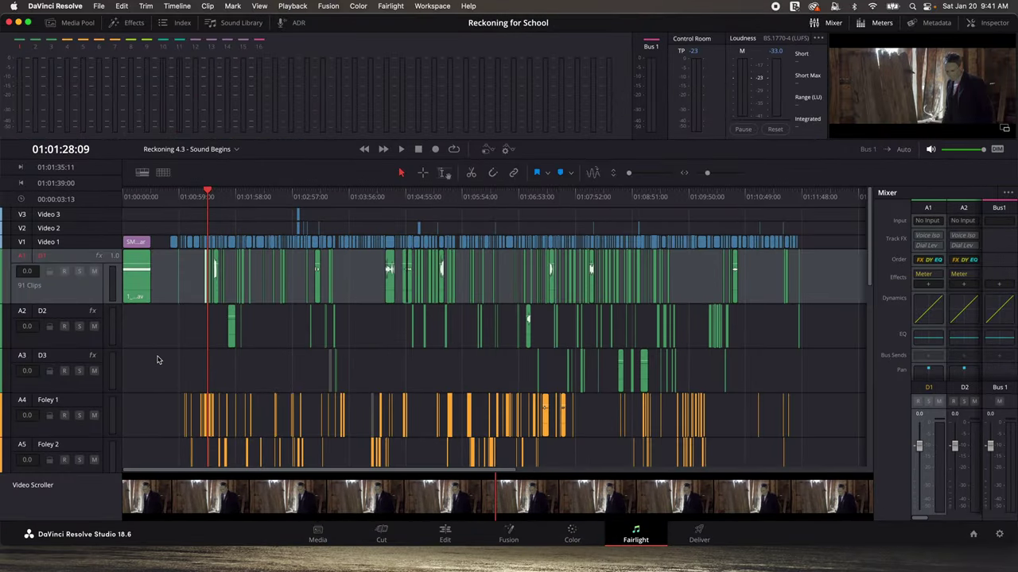
Step: Turn on Solo for D1, D2 and D3, then deselect D1 and zoom the timeline in
click(78, 272)
click(79, 326)
click(78, 370)
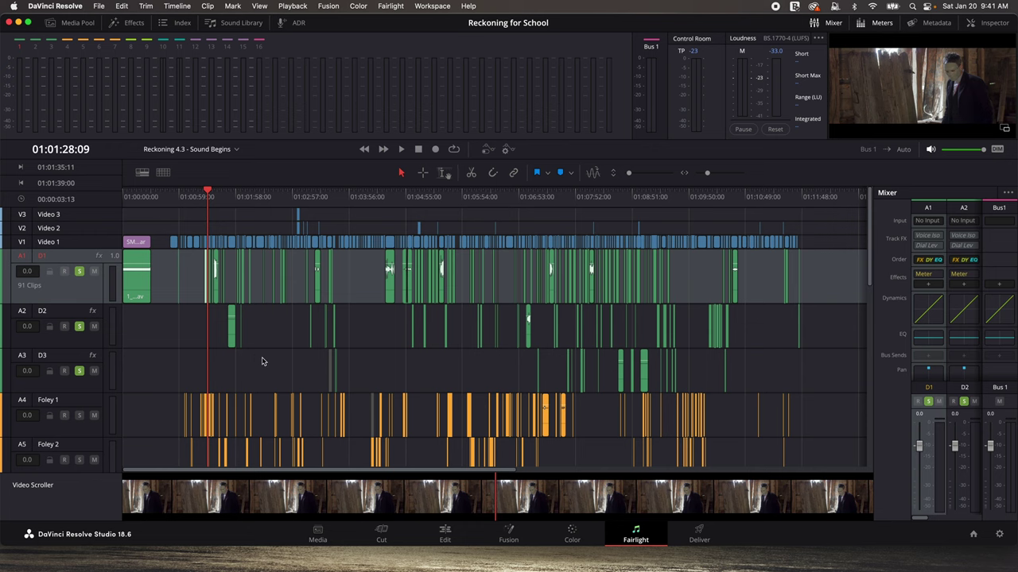
click(250, 353)
scroll(333, 358, up, 2)
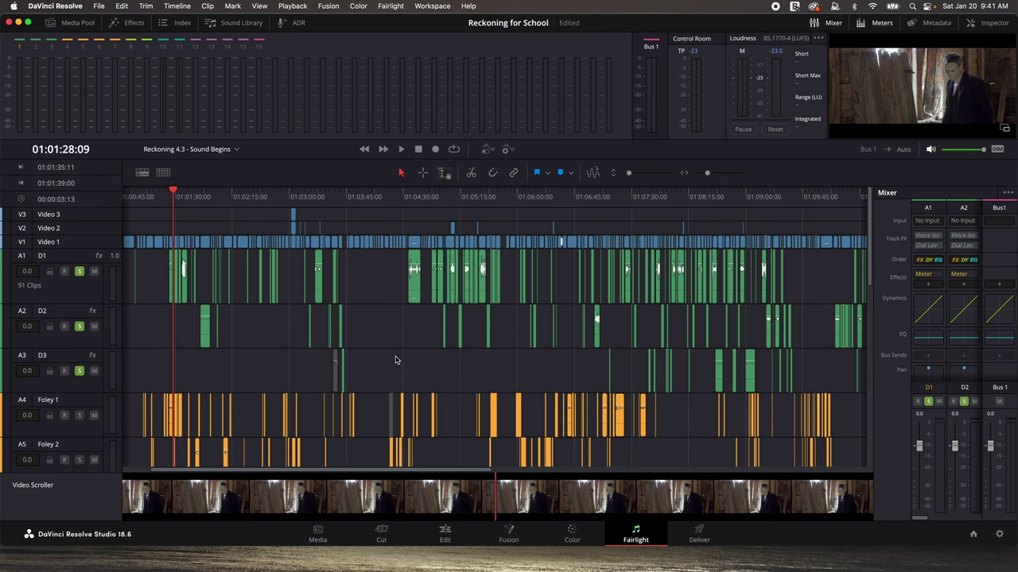
Step: Zoom in and scrub the soloed dialogue between 01:01:21:06 and 01:01:34:07
scroll(386, 364, up, 4)
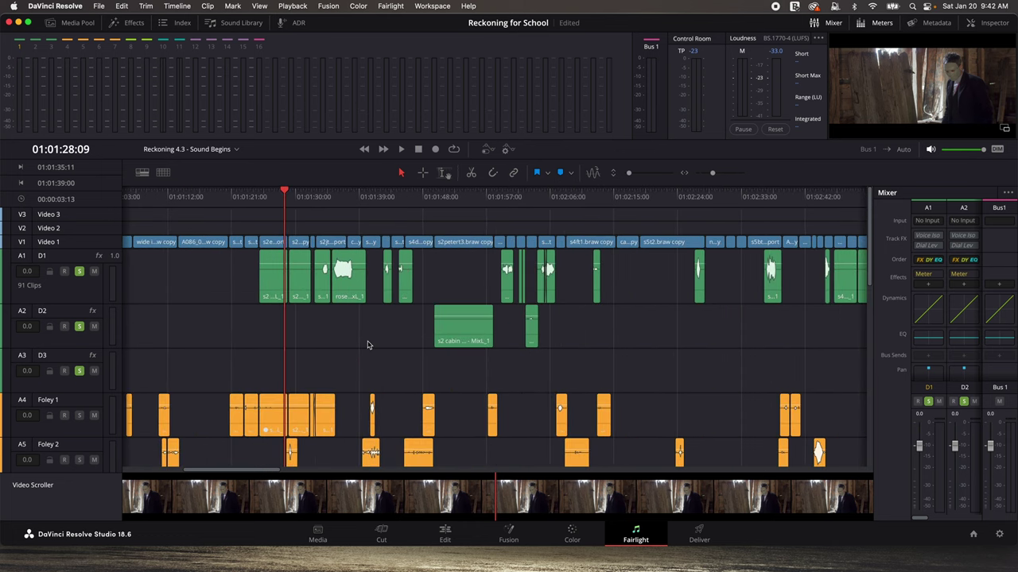
drag(280, 208, 255, 209)
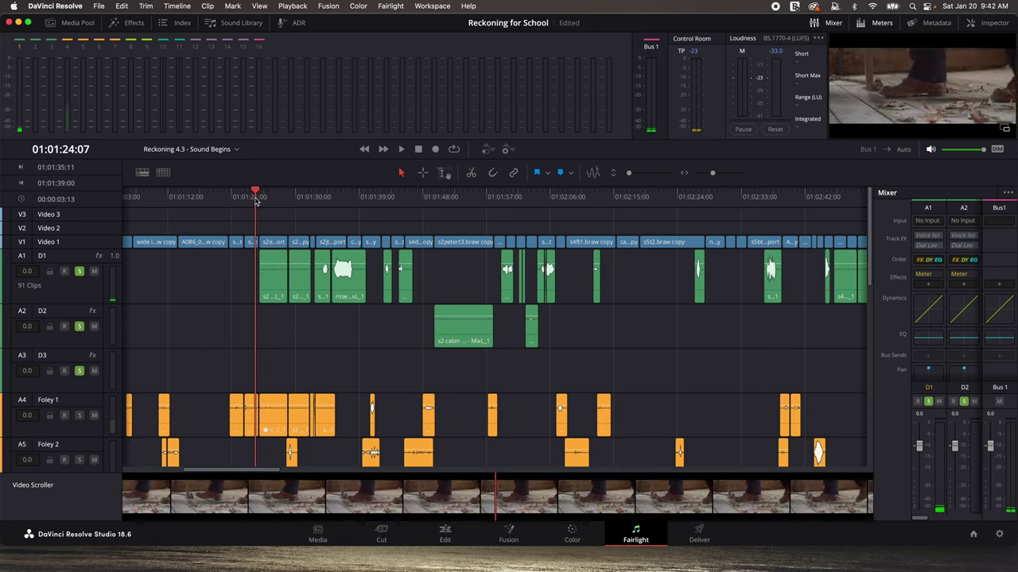
scroll(230, 213, left, 5)
scroll(347, 200, right, 2)
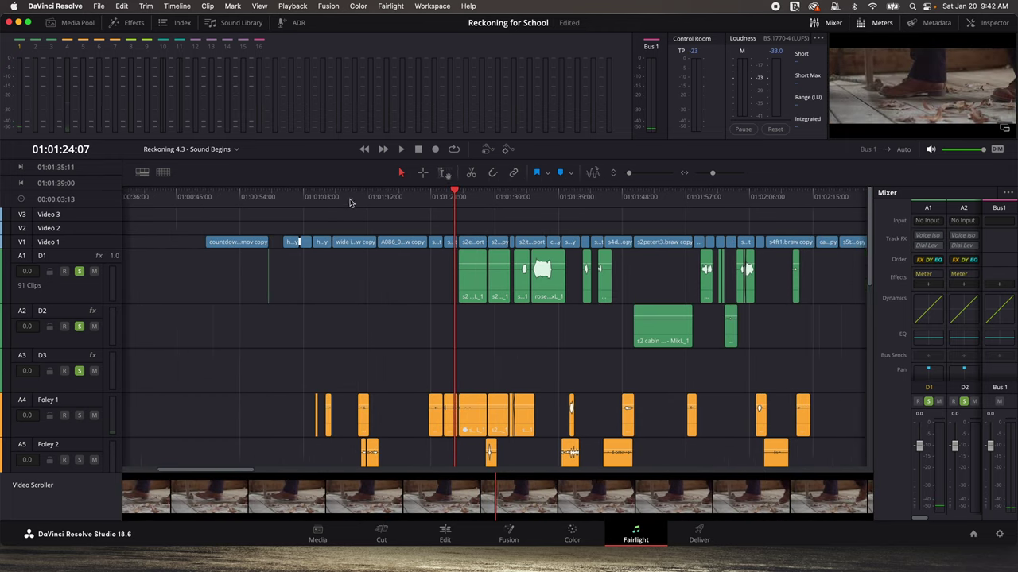
drag(310, 201, 466, 221)
scroll(463, 221, right, 4)
drag(382, 204, 411, 204)
scroll(382, 239, right, 3)
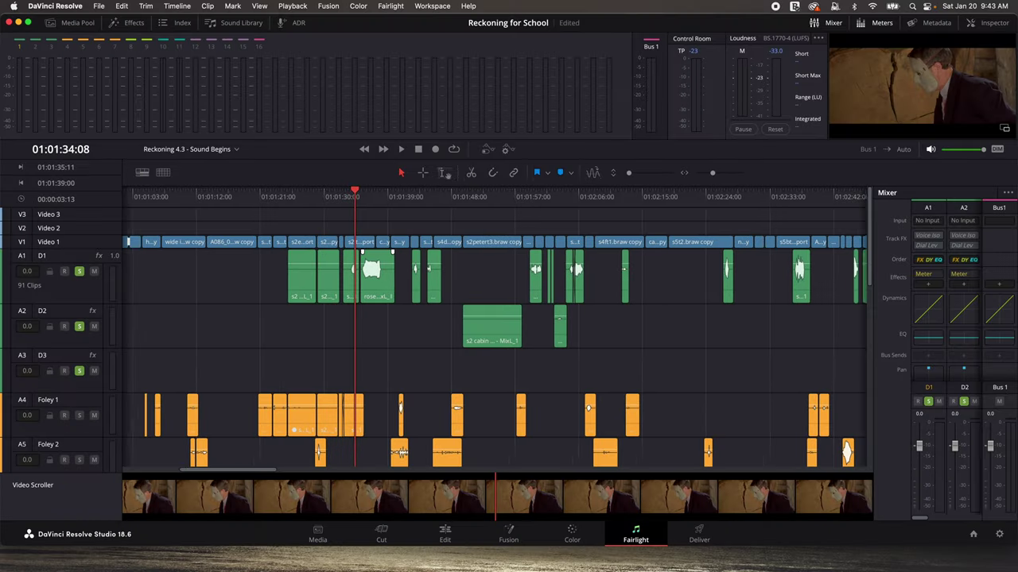
scroll(387, 293, right, 3)
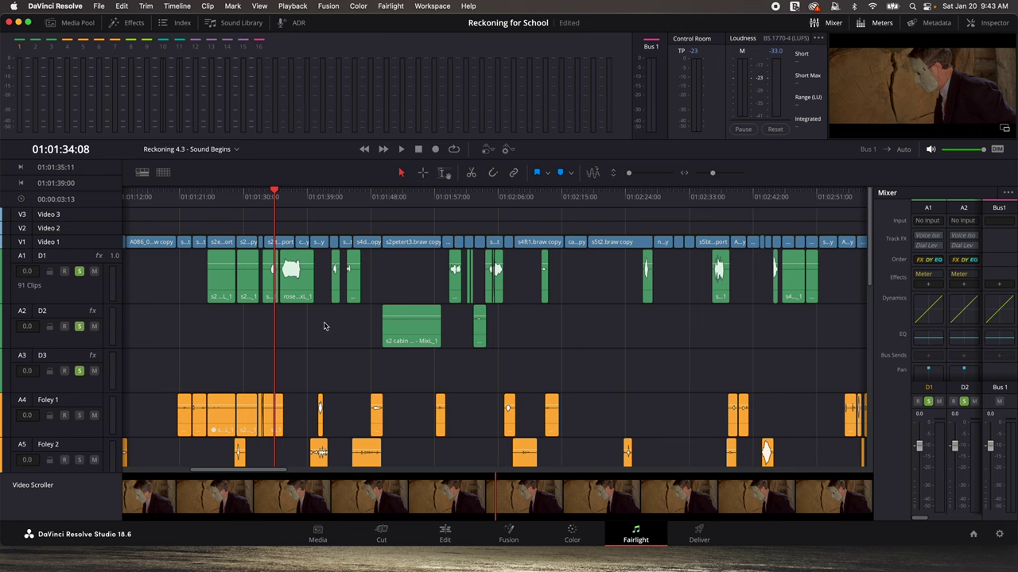
Step: Bring the ghost scream and rose scream clips on D1 into view and play them
scroll(334, 330, left, 3)
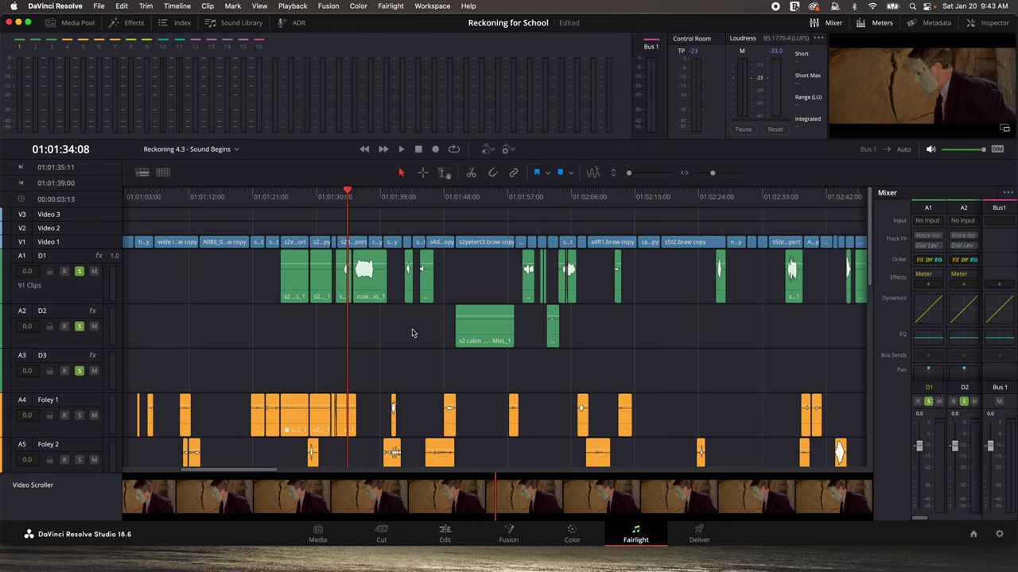
scroll(377, 310, up, 5)
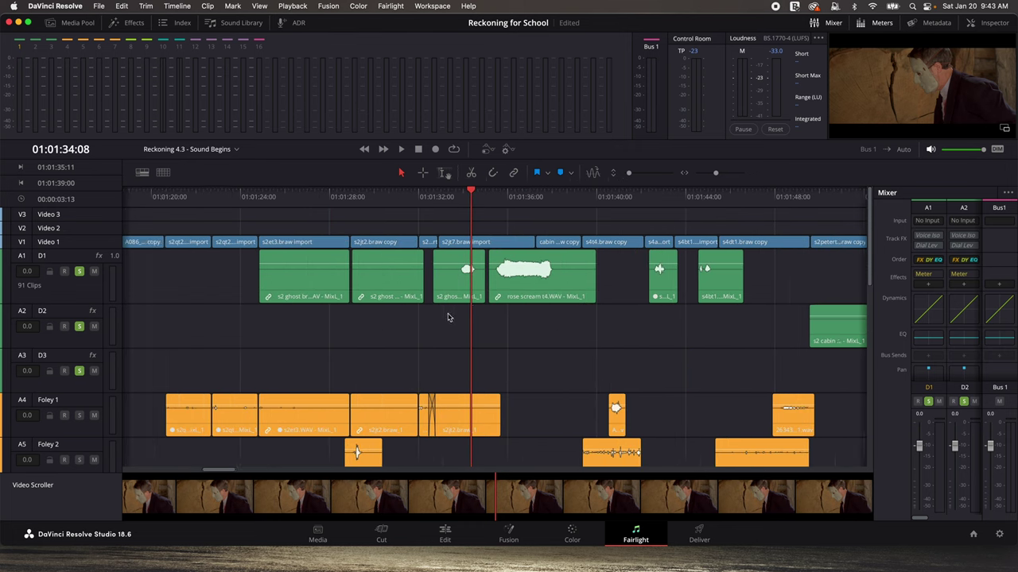
scroll(437, 318, right, 3)
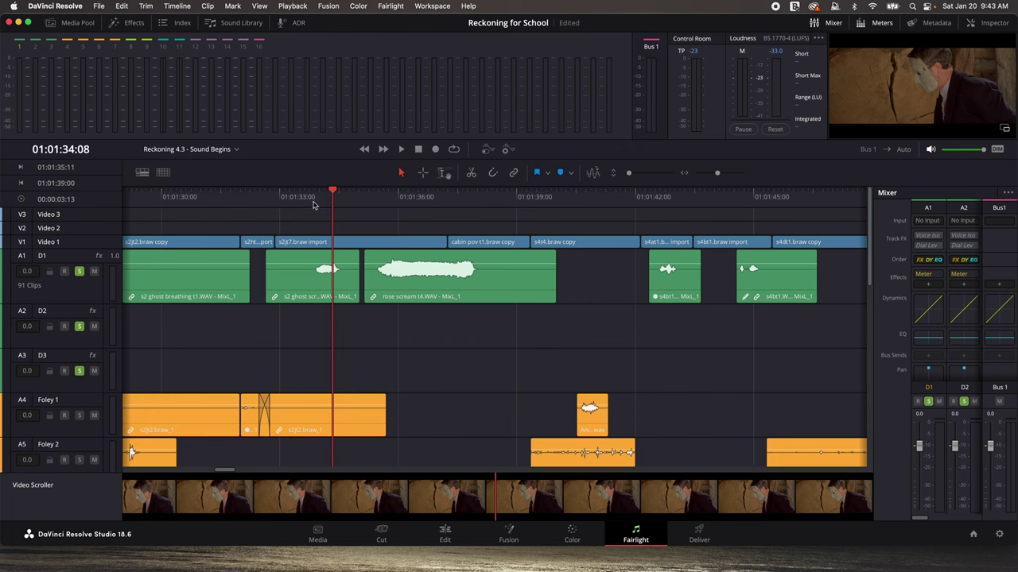
key(space)
key(space)
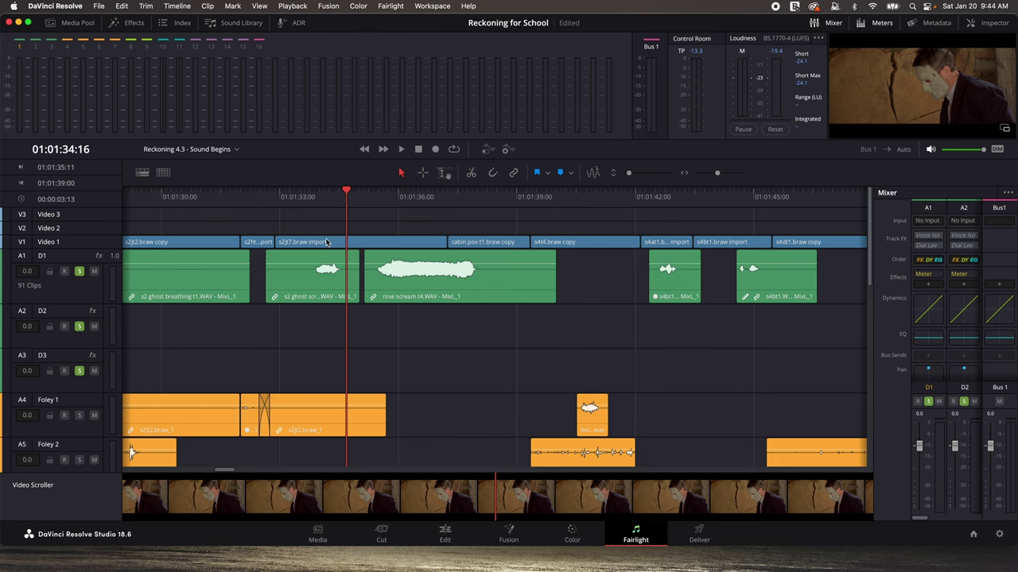
click(310, 203)
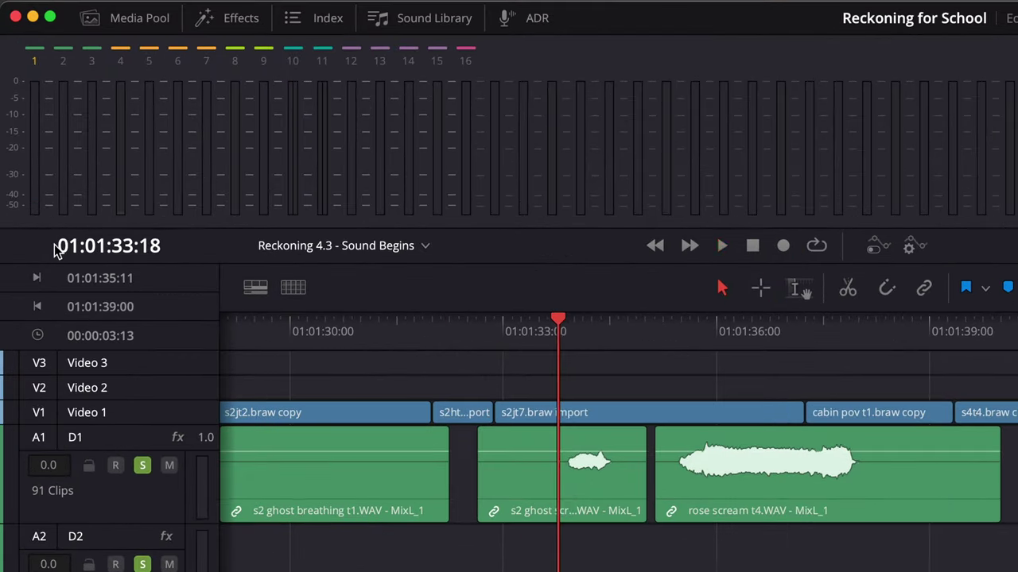
key(space)
key(space)
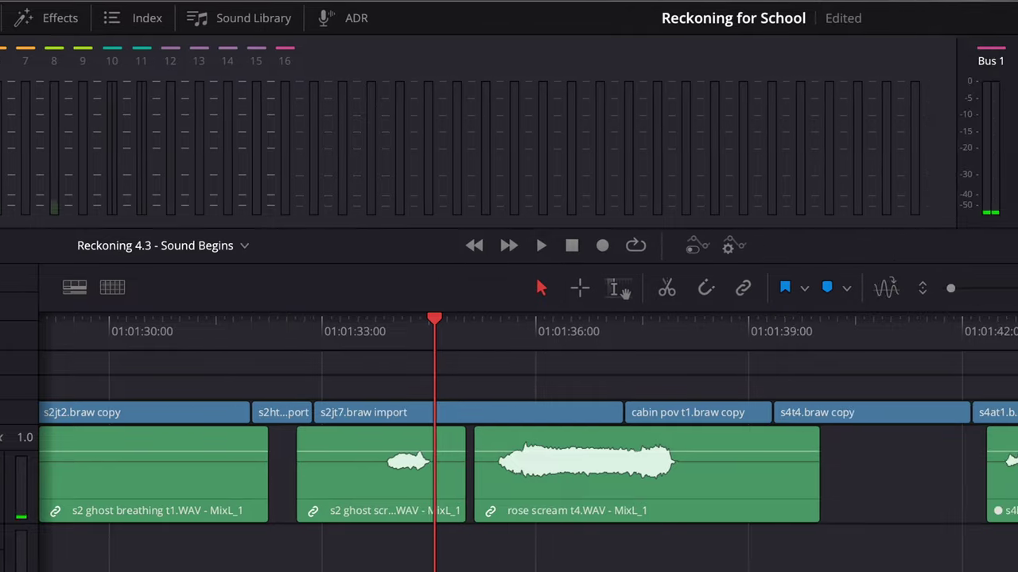
click(267, 341)
key(space)
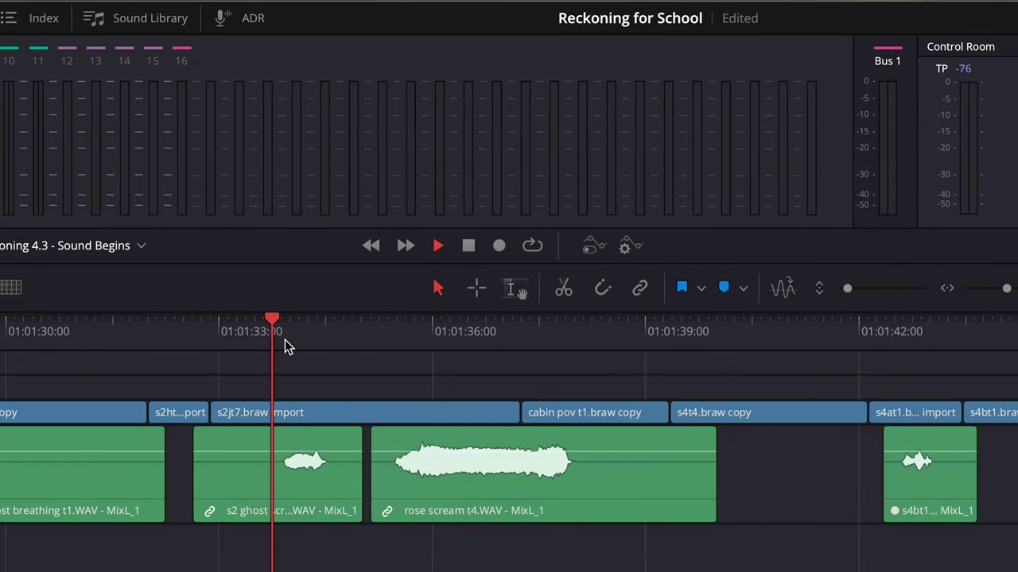
key(space)
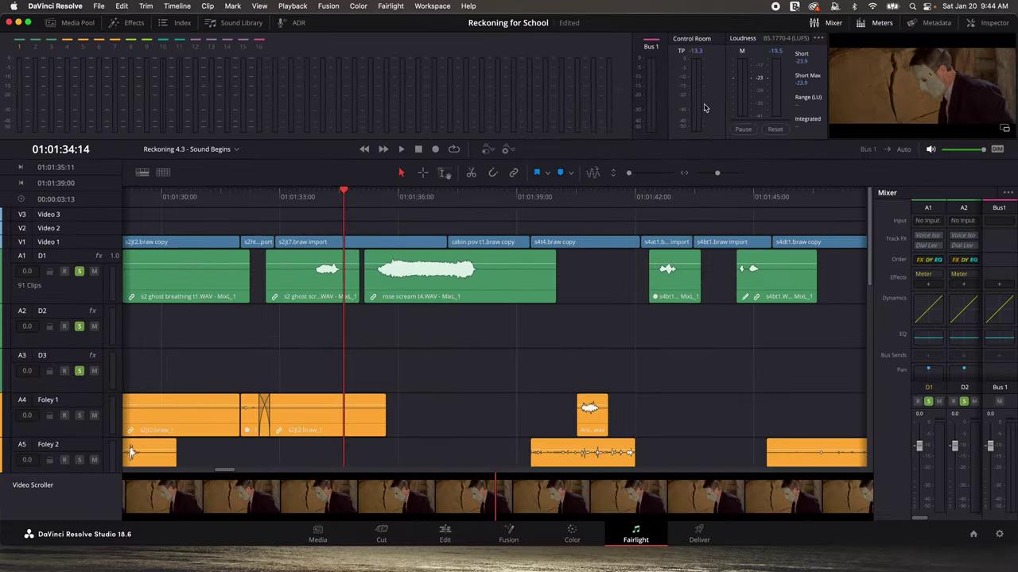
key(Left)
key(Left)
key(Left)
key(Left)
key(Left)
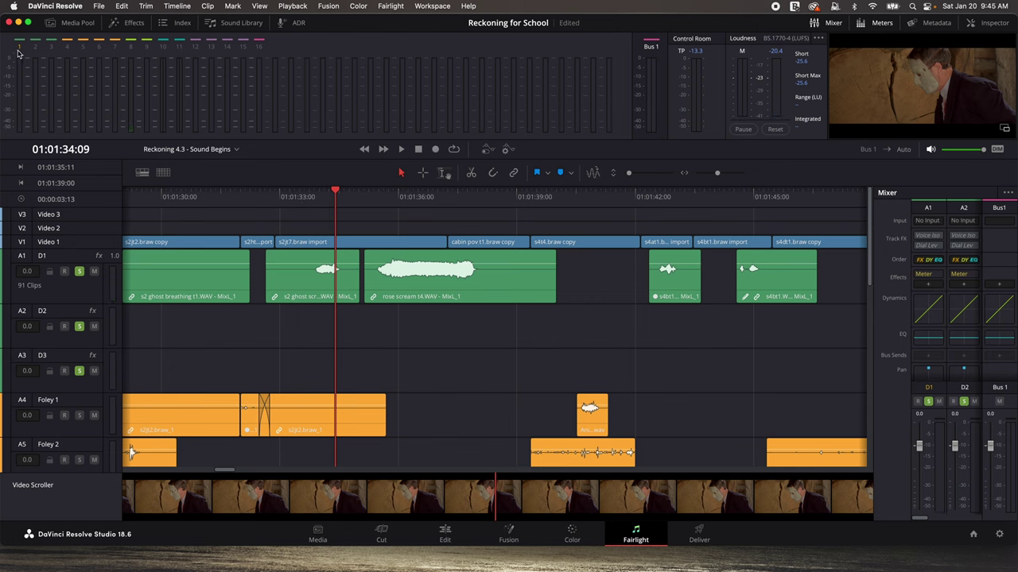
click(307, 204)
key(space)
key(space)
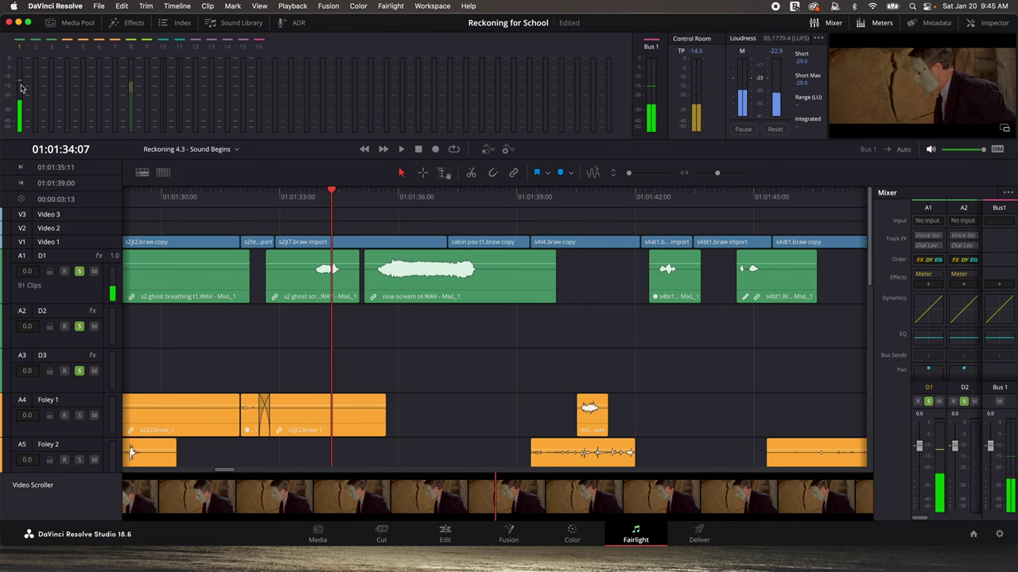
drag(24, 138, 41, 360)
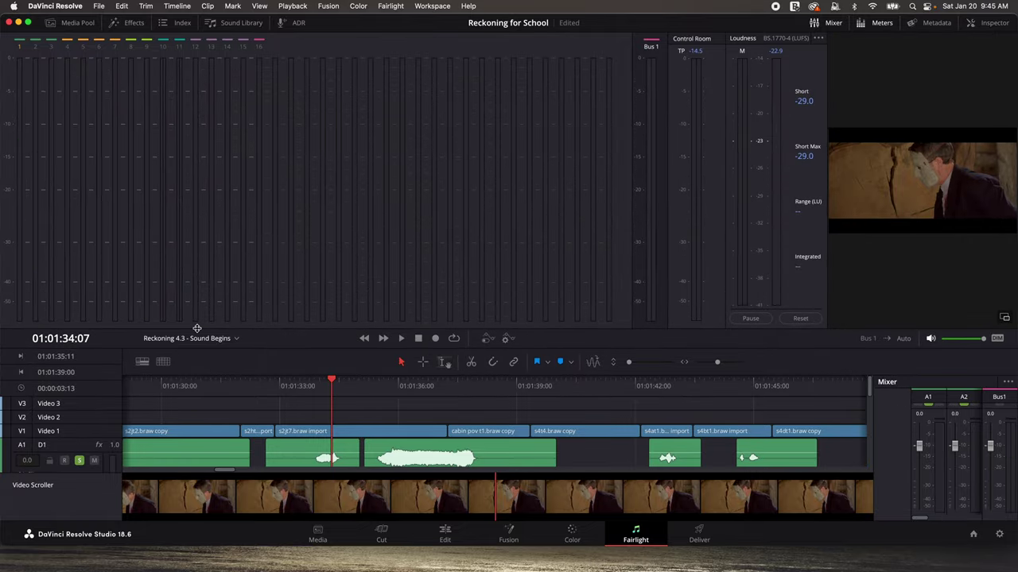
drag(196, 328, 202, 136)
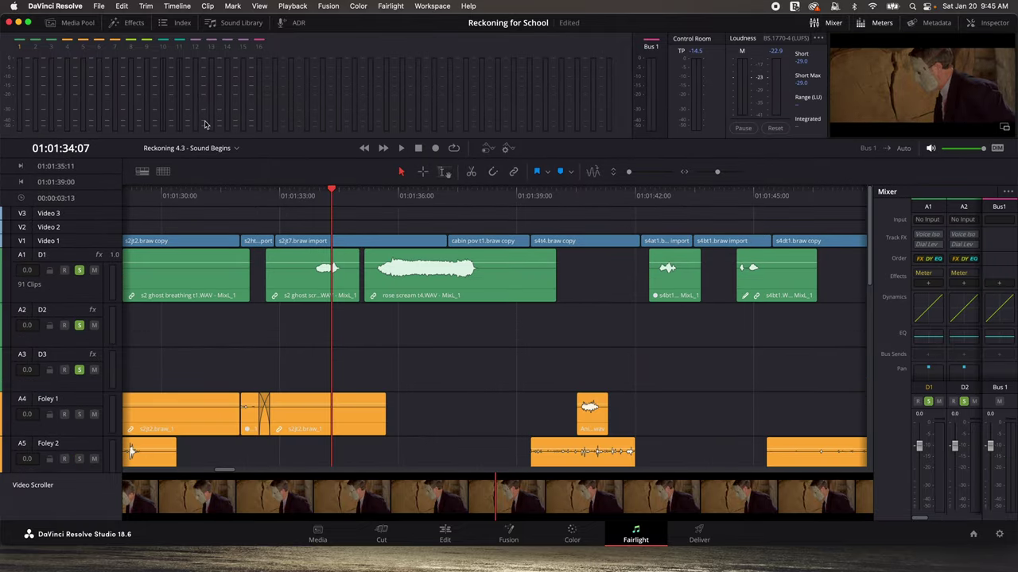
Step: Analyze the ghost scream clip to ITU-R BS.1770-4, getting a -10.4 dBFS true peak, then close the results
right_click(310, 279)
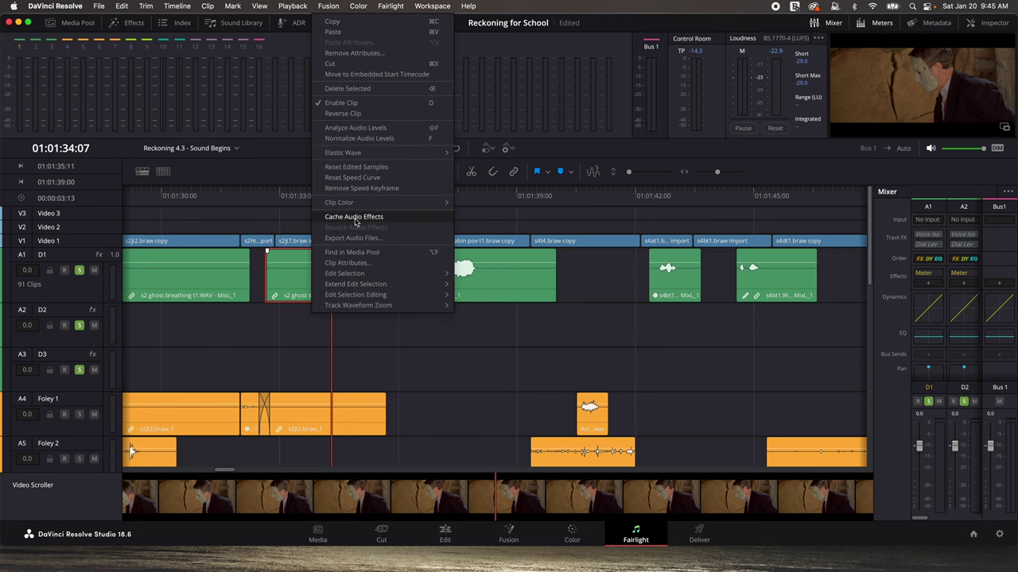
click(350, 130)
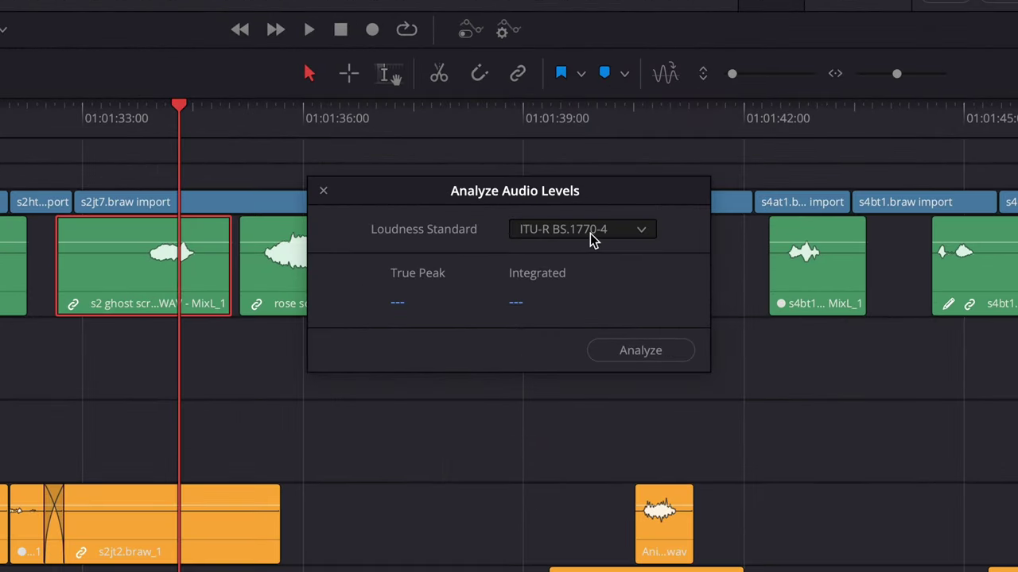
click(630, 238)
click(597, 276)
drag(601, 196, 522, 189)
click(557, 348)
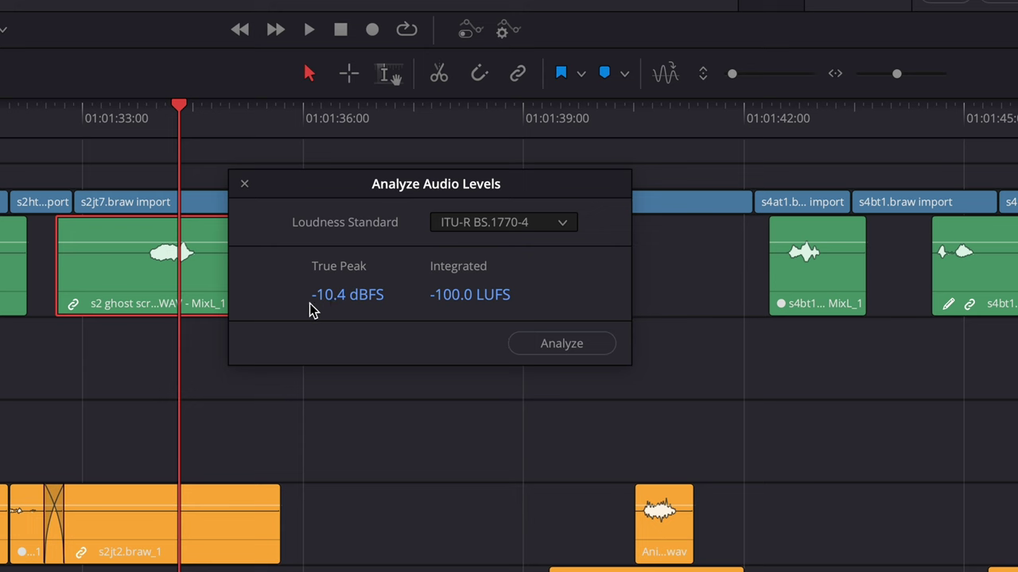
drag(366, 195, 325, 196)
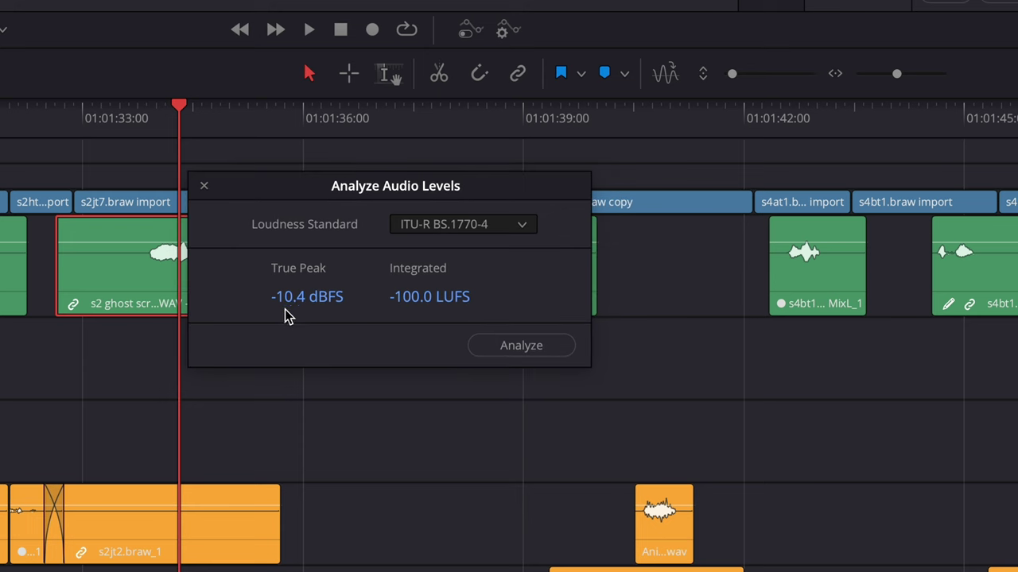
click(204, 186)
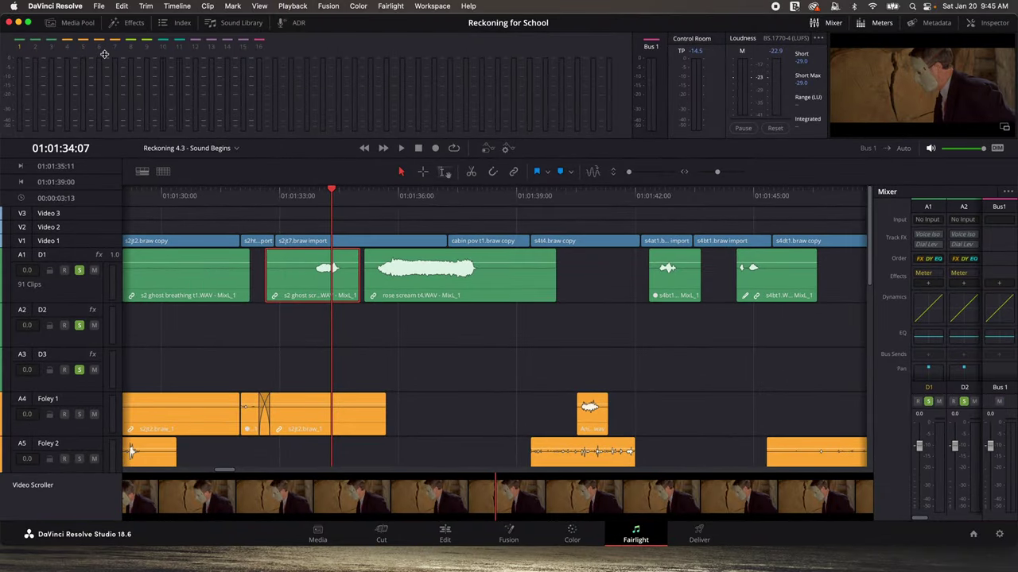
Step: Drag the Fairlight FX Meter onto track D1, then close its plugin window and the effects library
click(127, 22)
click(37, 96)
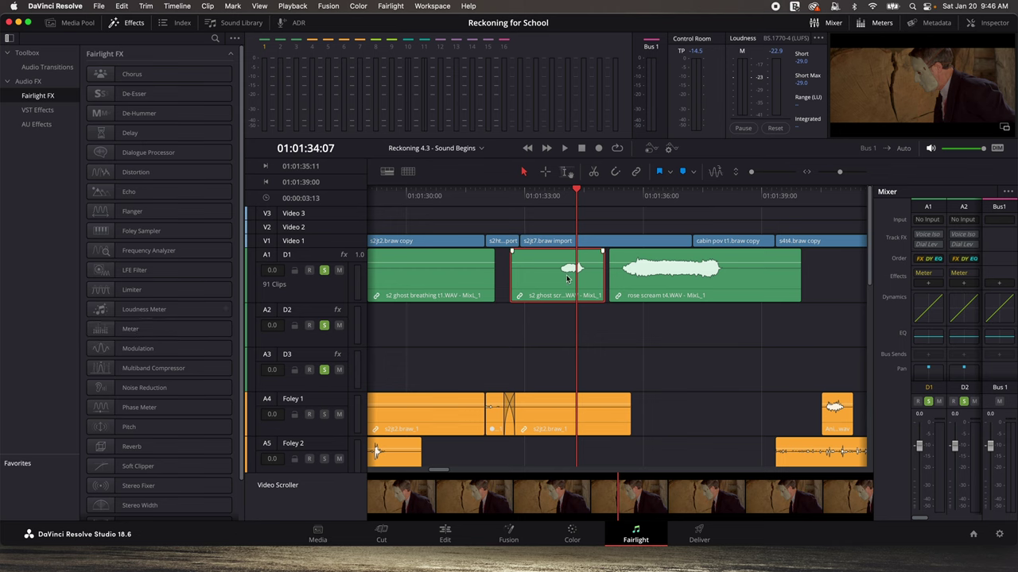
click(101, 336)
drag(100, 336, 271, 260)
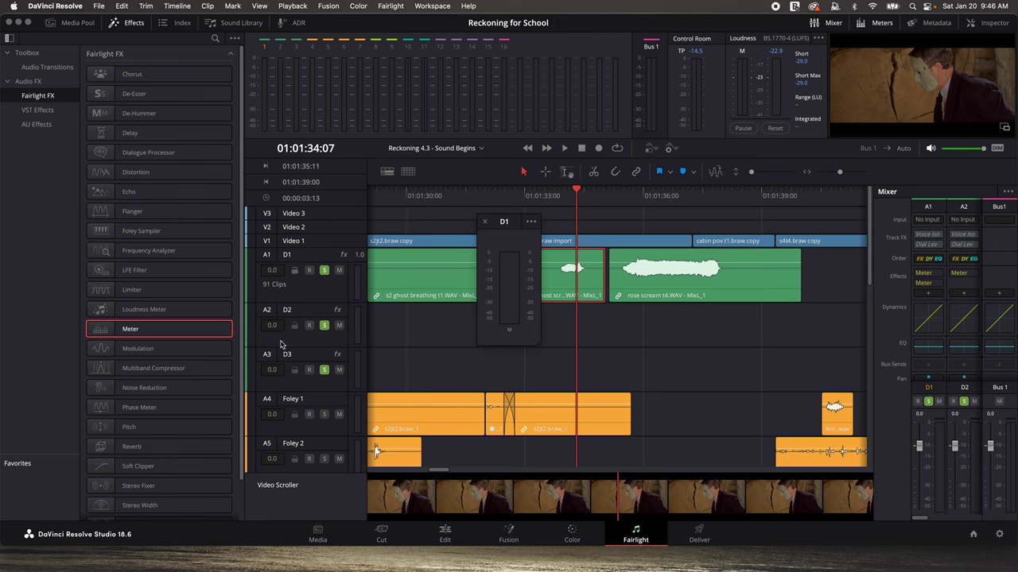
click(484, 221)
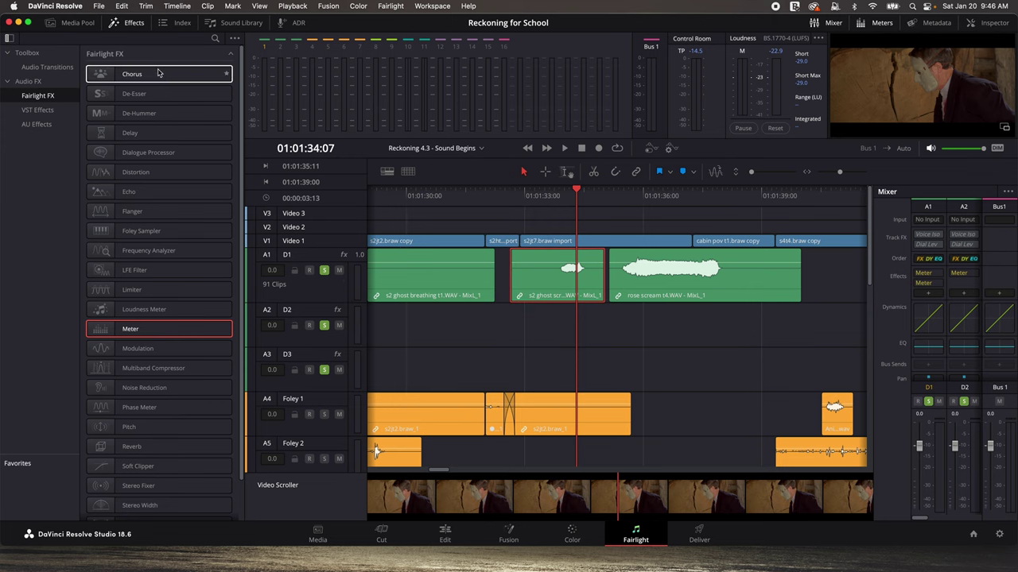
click(128, 23)
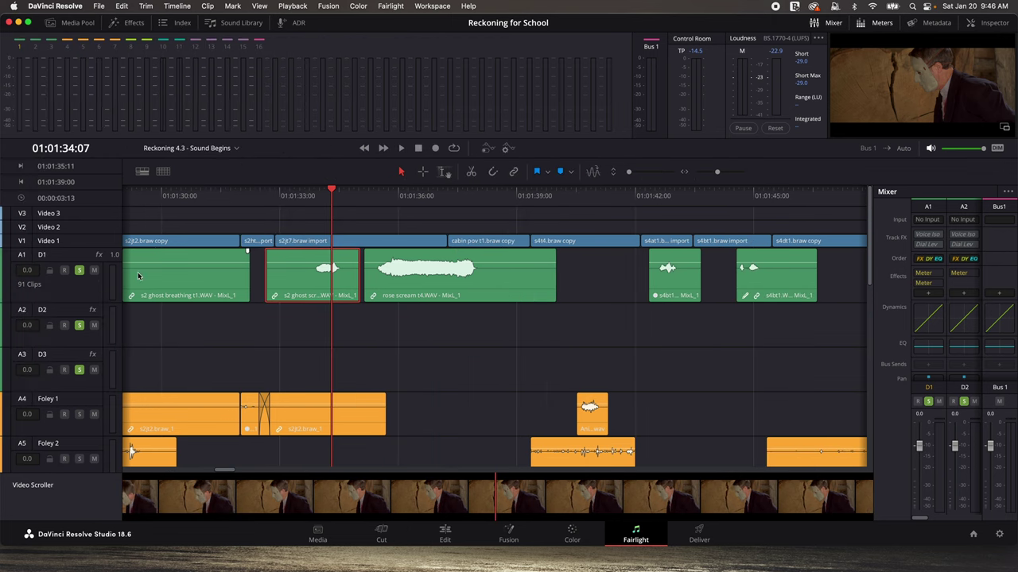
click(32, 262)
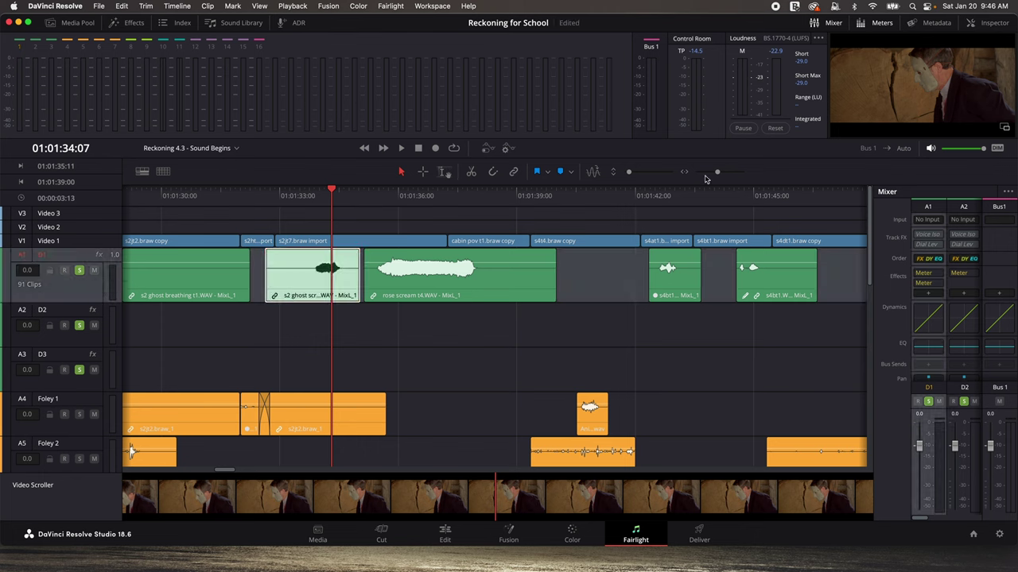
Step: Delete the second Meter from D1's audio effects in the Inspector and save the project
click(40, 269)
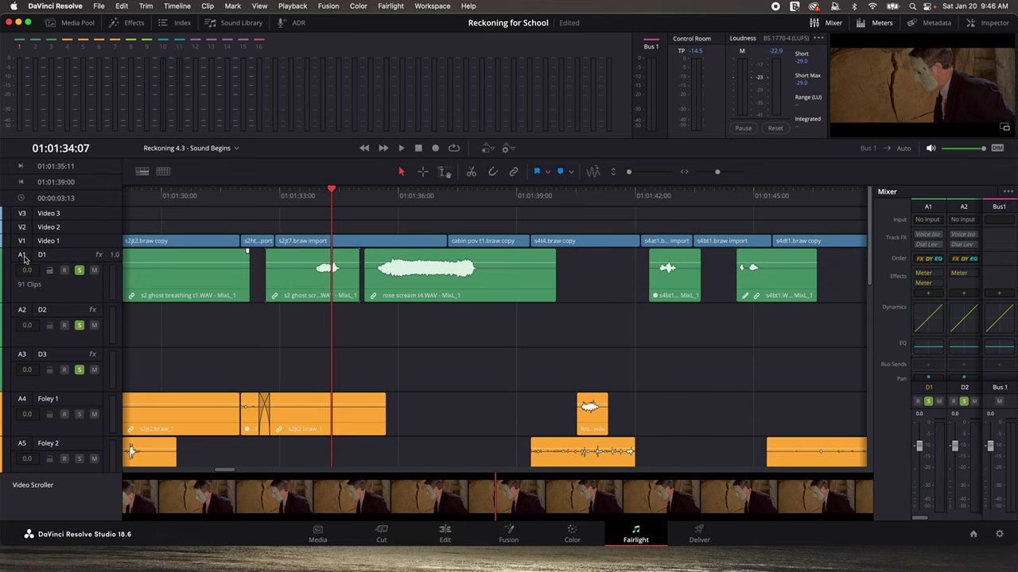
click(21, 257)
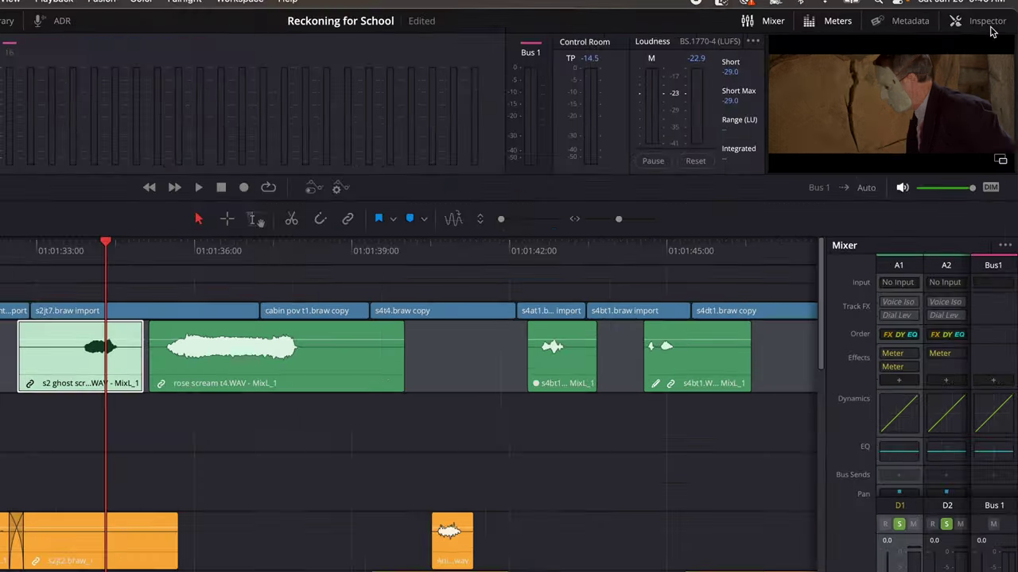
click(994, 26)
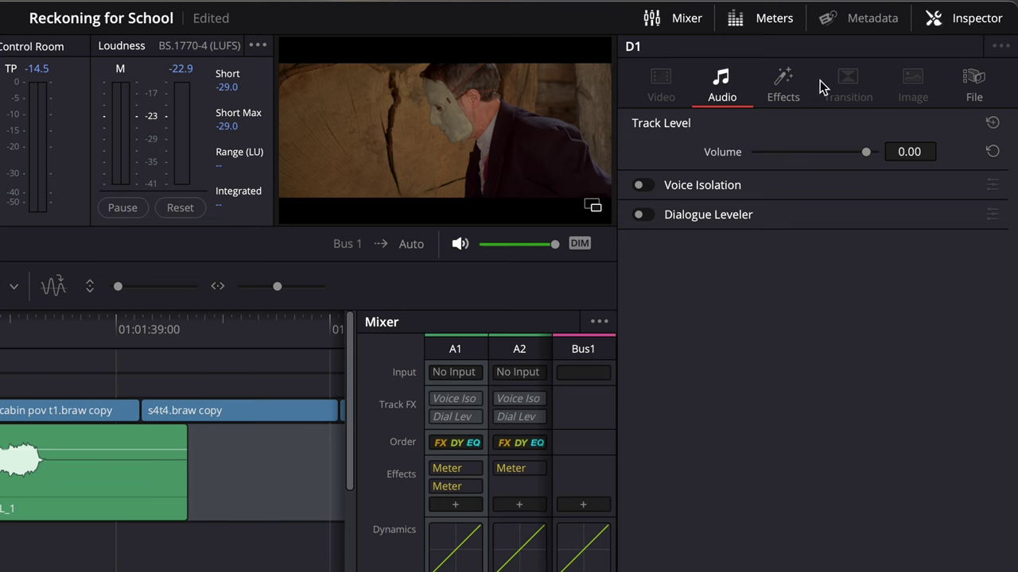
click(784, 86)
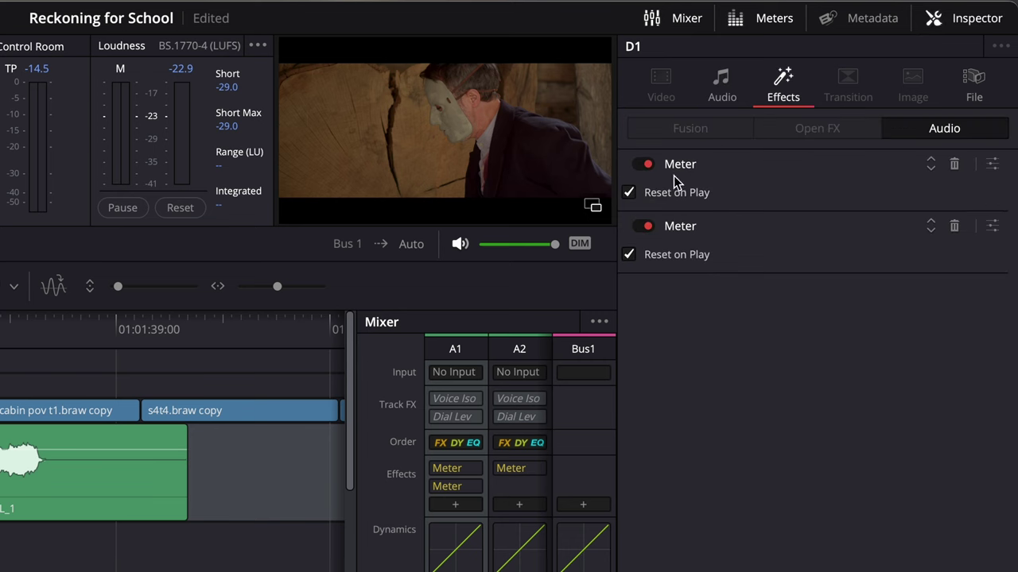
click(954, 229)
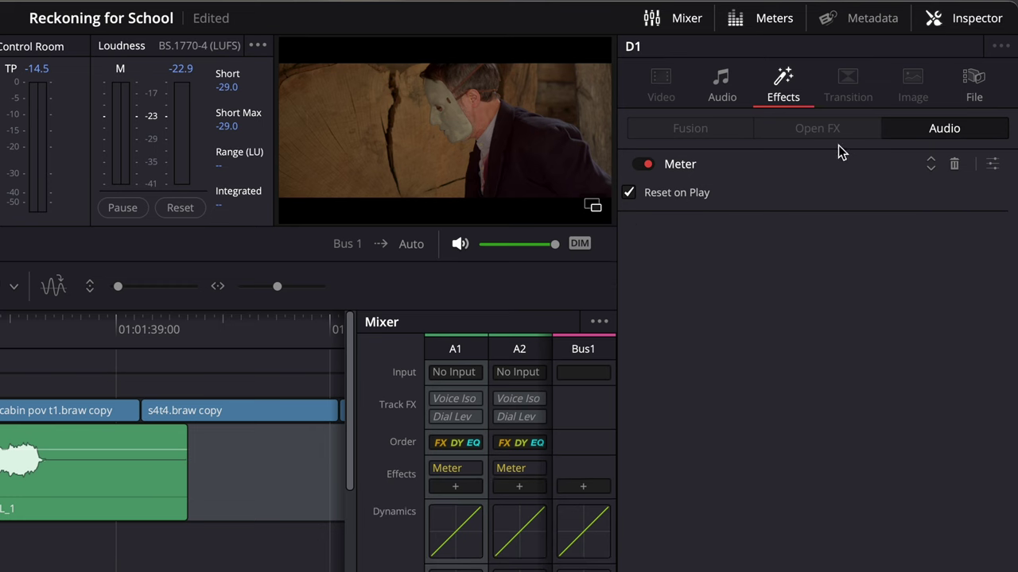
key(ctrl+s)
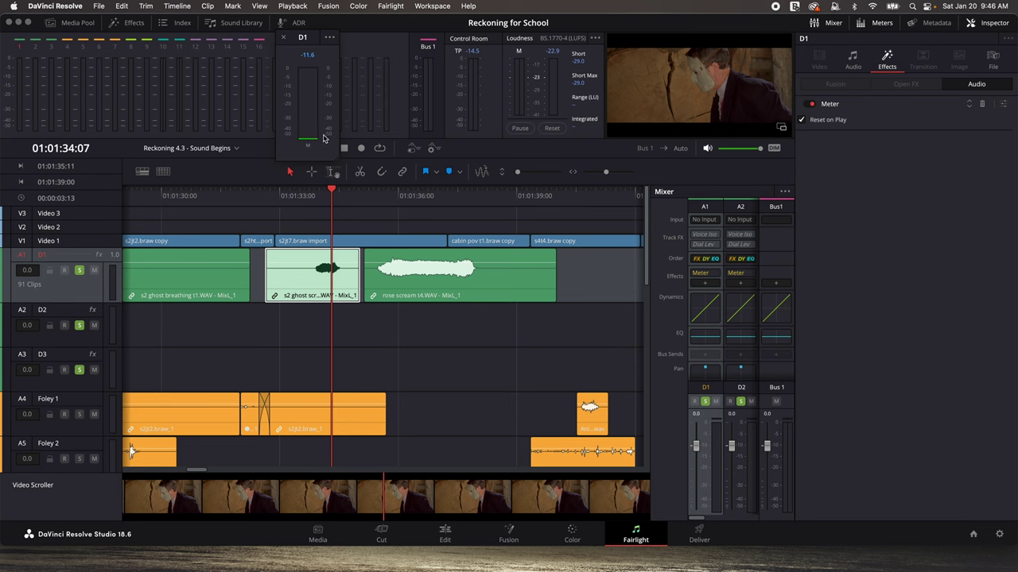
Step: Select tracks D2 and D3 to open their Meter windows and give the timeline more room
click(26, 316)
key(Down)
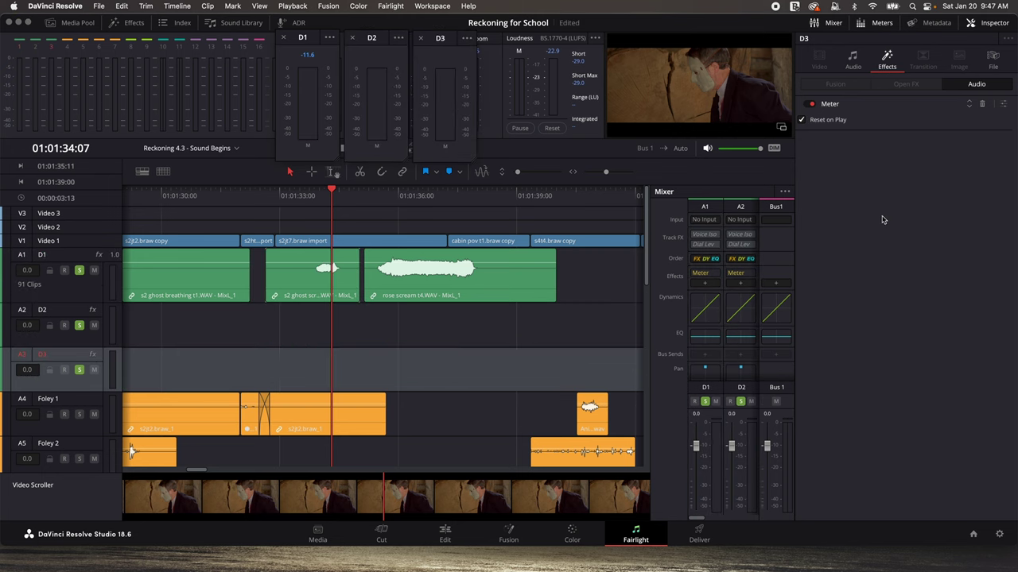
key(super+9)
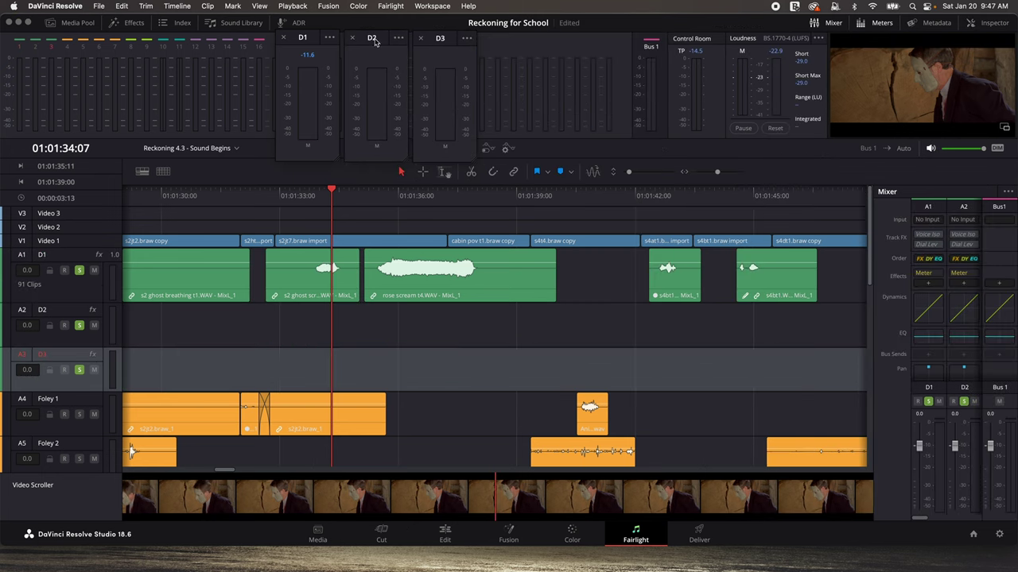
Step: Line up the D1, D2 and D3 meter windows side by side
drag(465, 39, 518, 41)
drag(366, 38, 407, 41)
drag(289, 44, 326, 48)
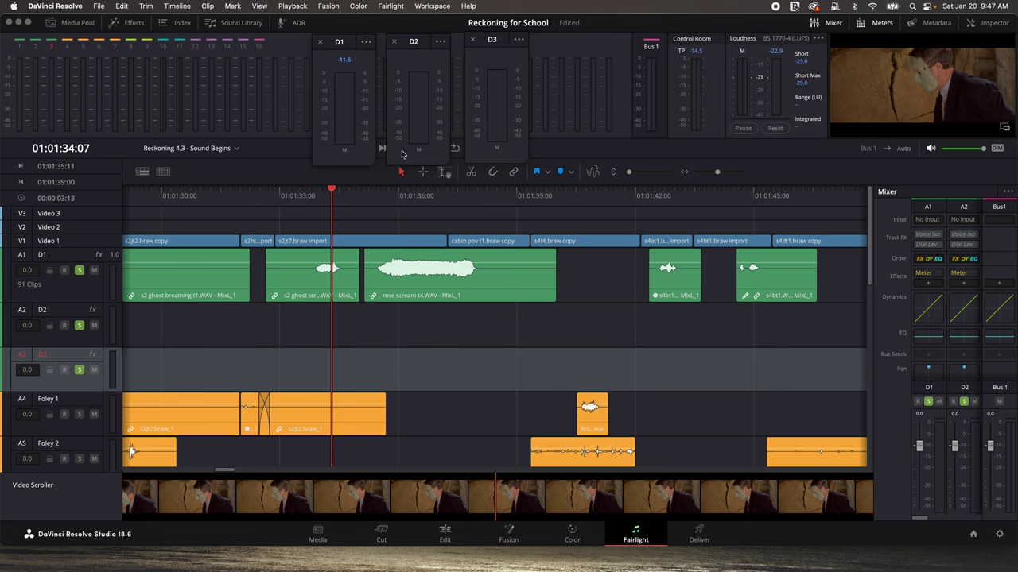
click(431, 6)
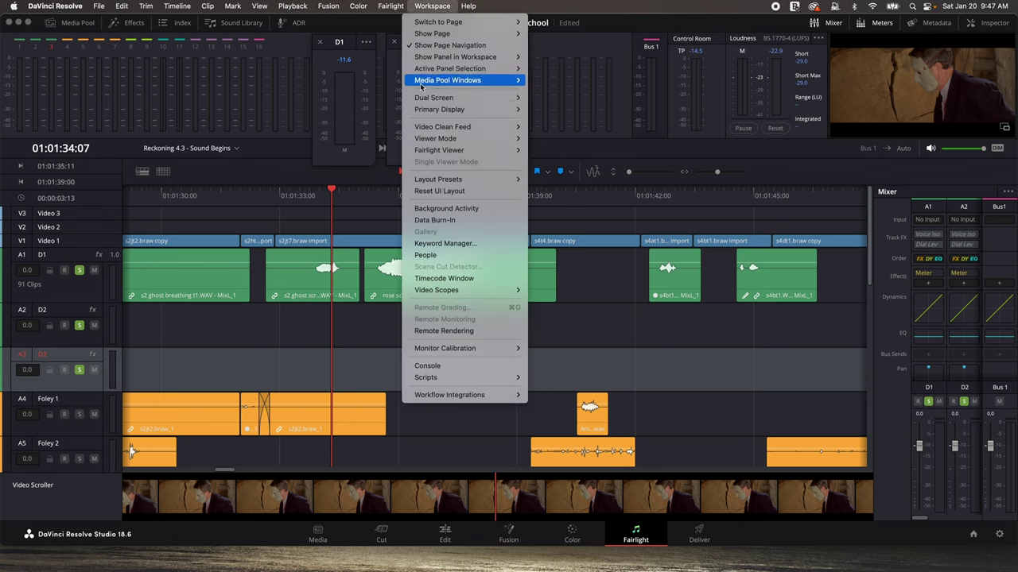
Step: Close the Workspace menu without selecting anything, leaving the D1–D3 meter windows visible
mouse_move(420, 99)
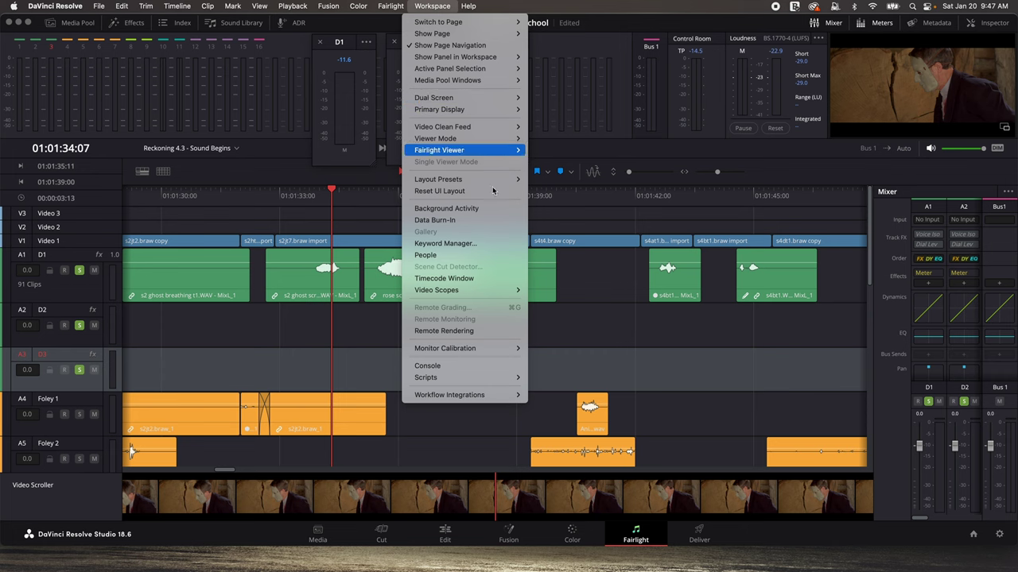
click(355, 220)
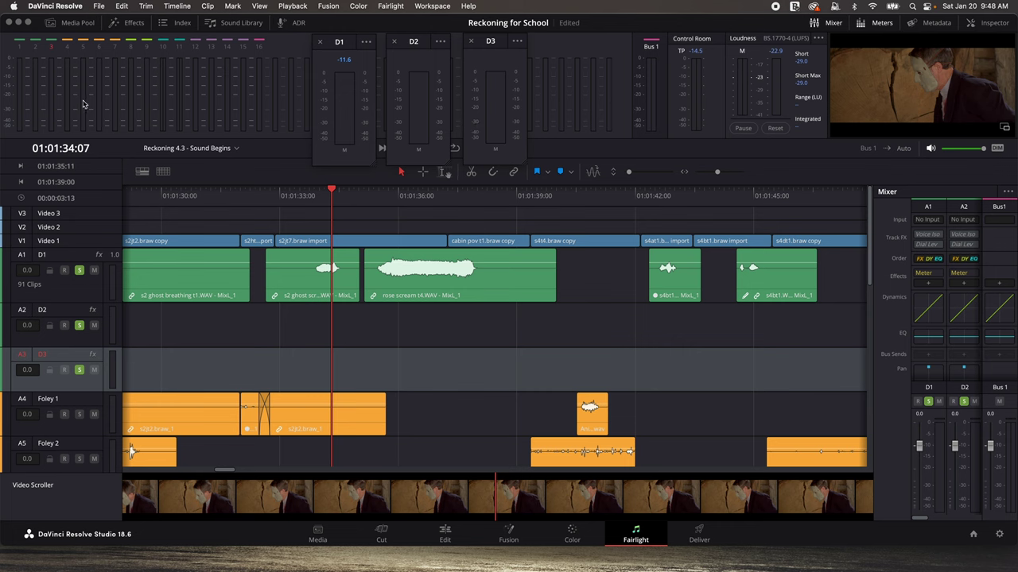
click(366, 43)
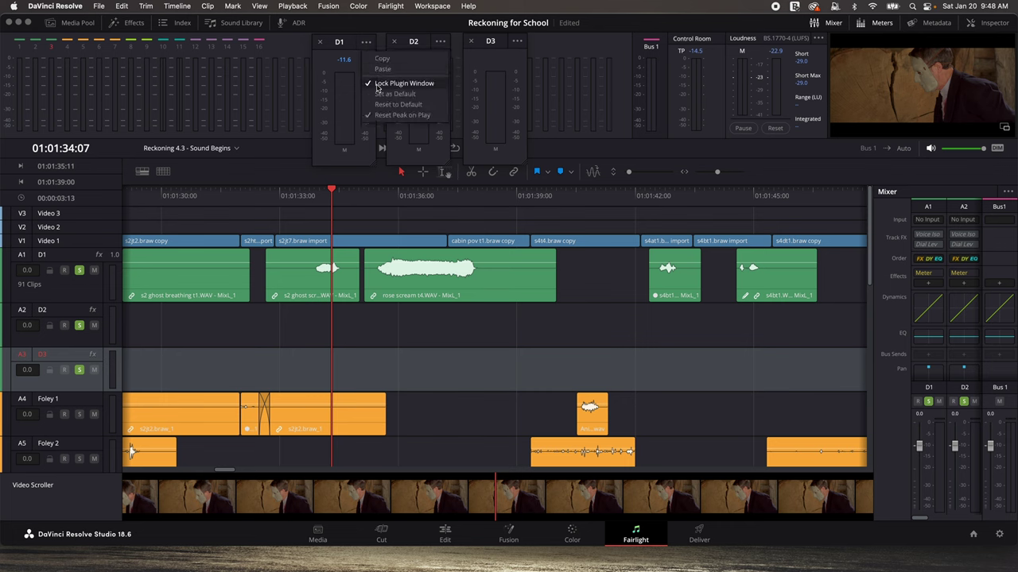
click(442, 43)
click(442, 45)
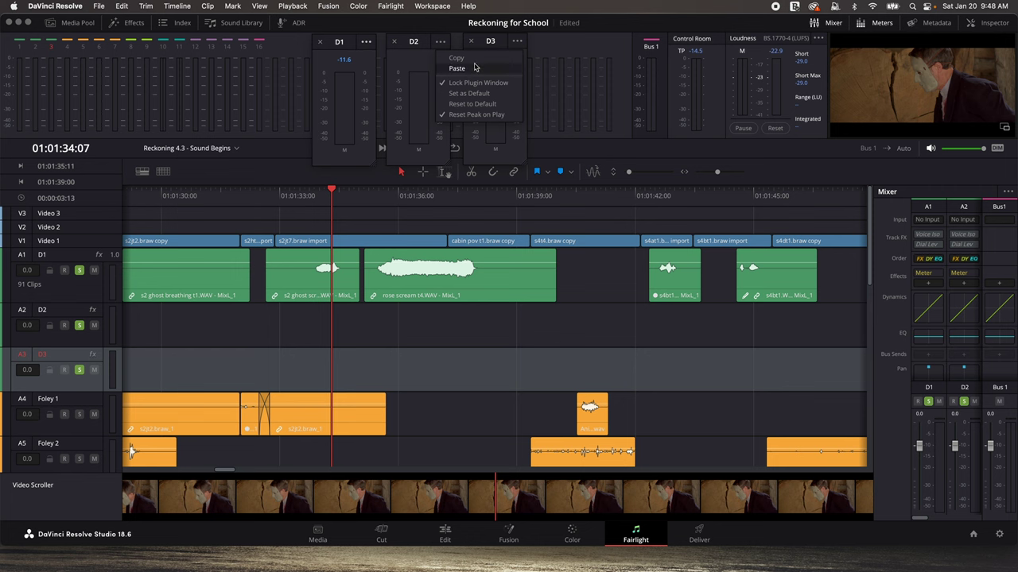
click(517, 41)
click(502, 66)
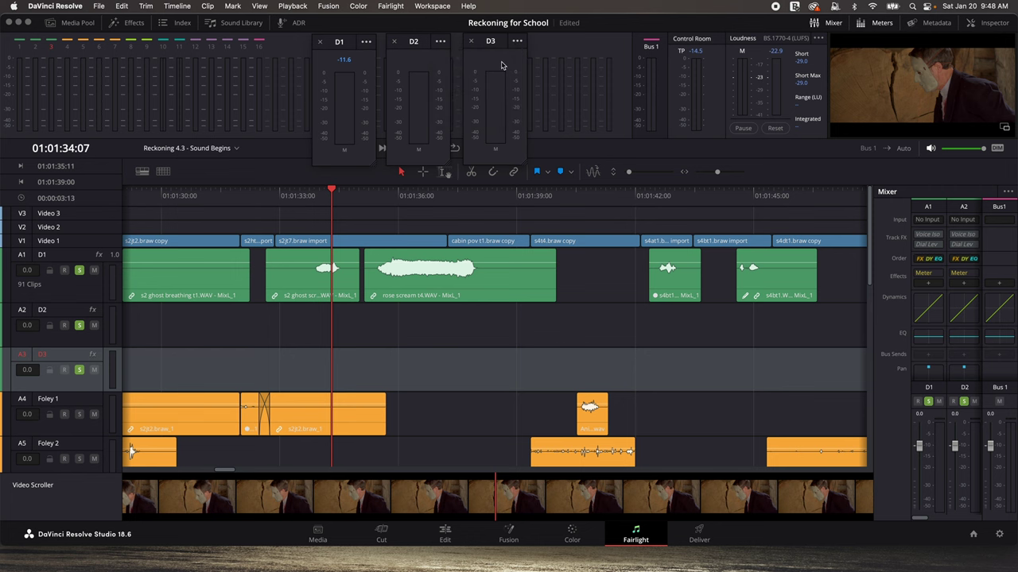
key(shift+4)
key(shift+7)
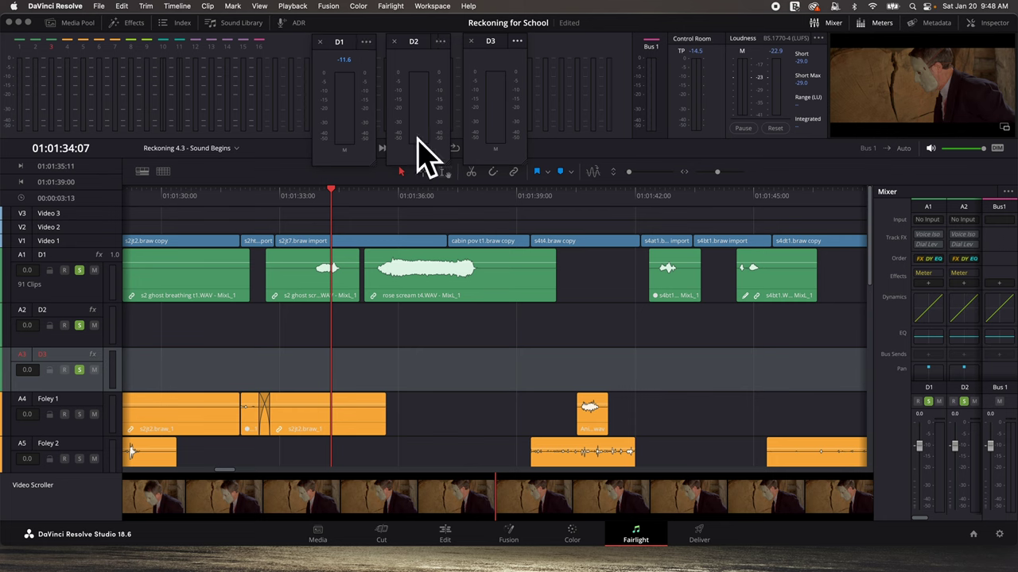
Step: Play from 01:01:33:19 through the rose scream clip so D1 peaks at -4.9
click(311, 199)
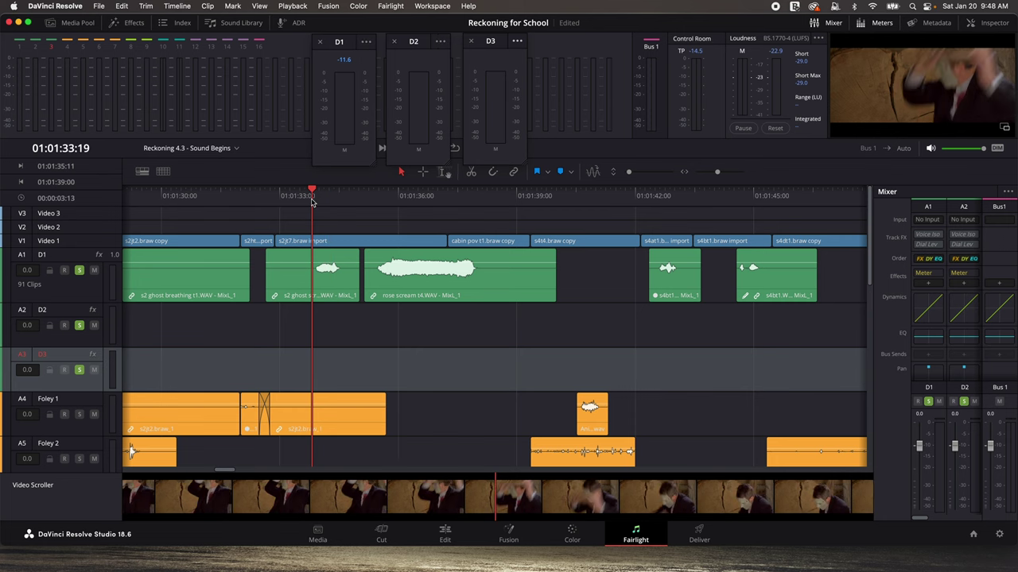
key(space)
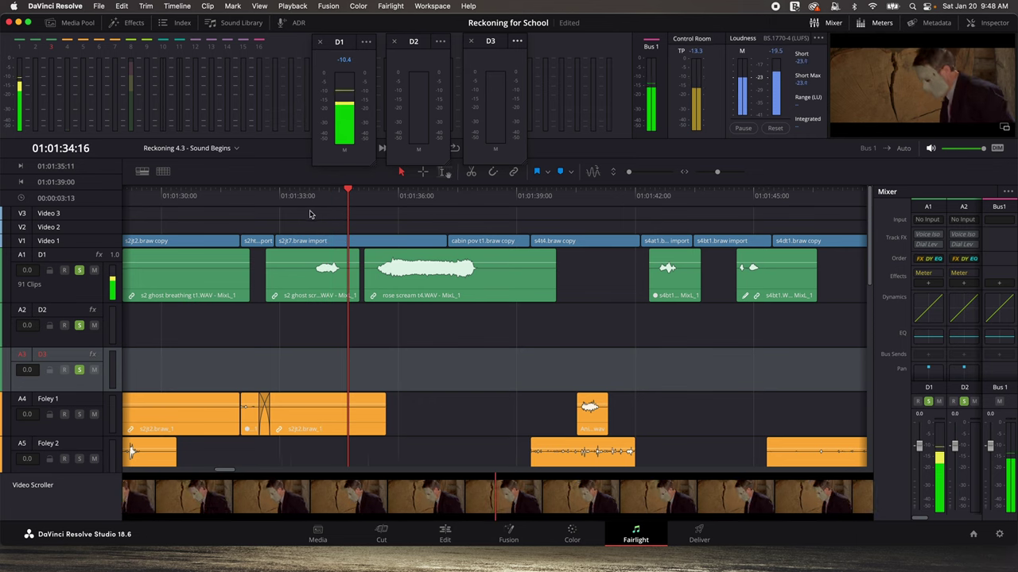
key(space)
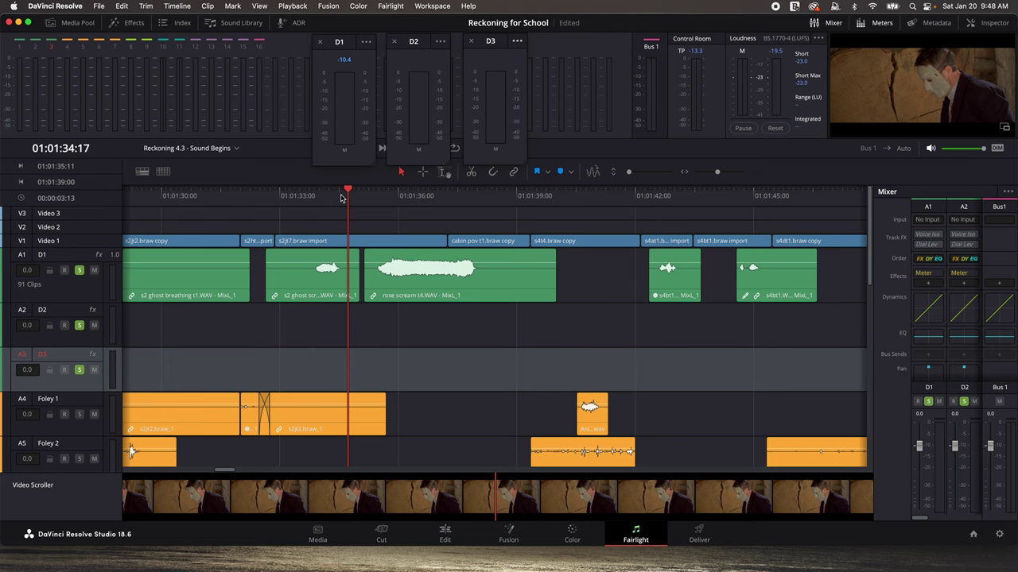
scroll(340, 198, right, 1)
key(space)
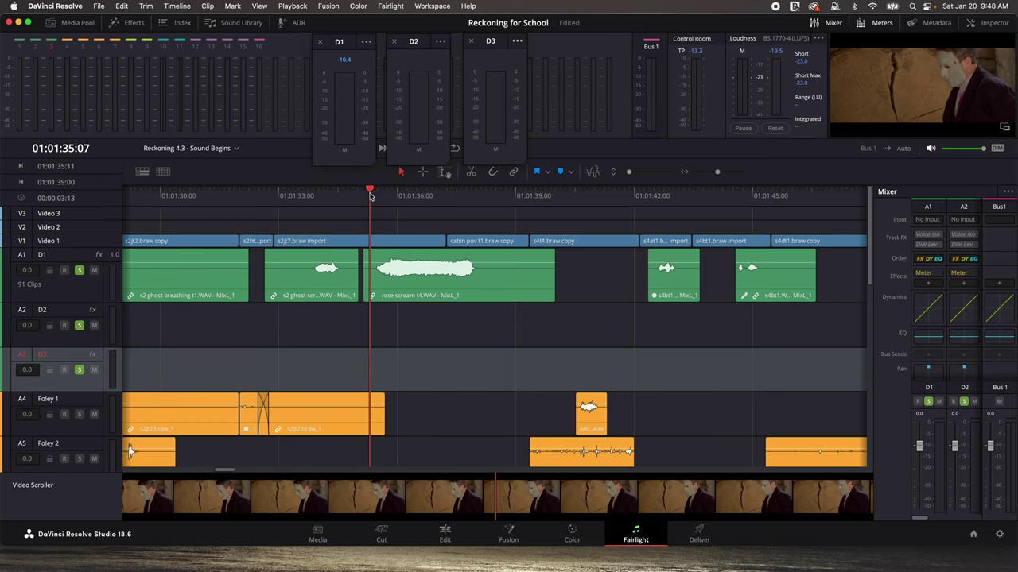
key(space)
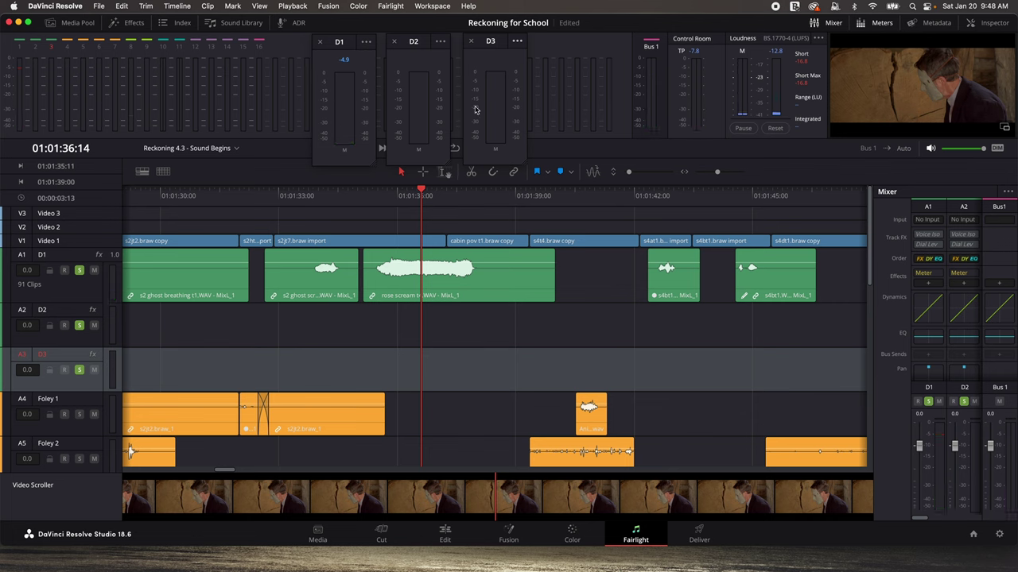
Step: Lower the rose scream t4.WAV copy clip's volume to -4.20 and play it back
click(457, 285)
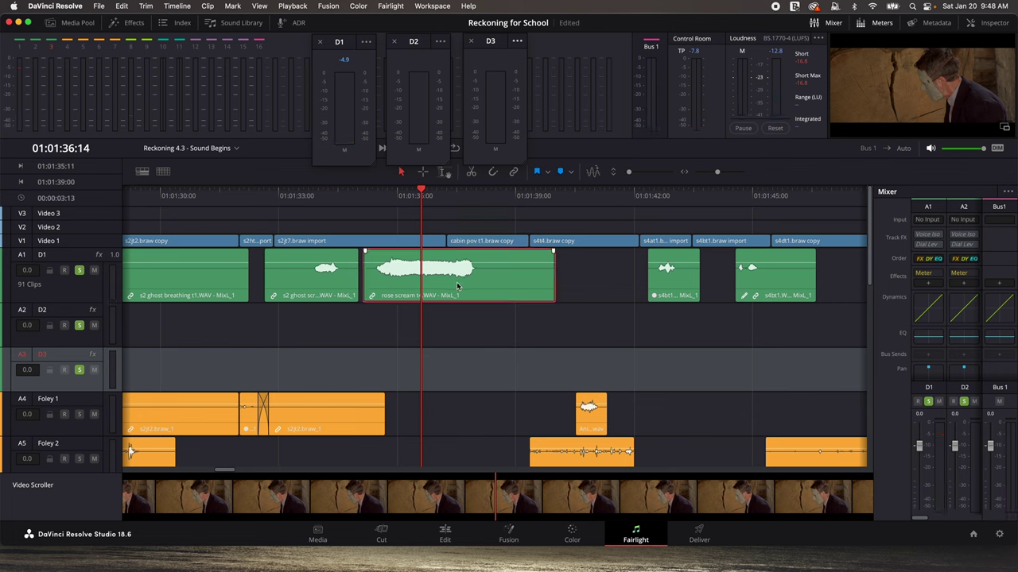
click(977, 22)
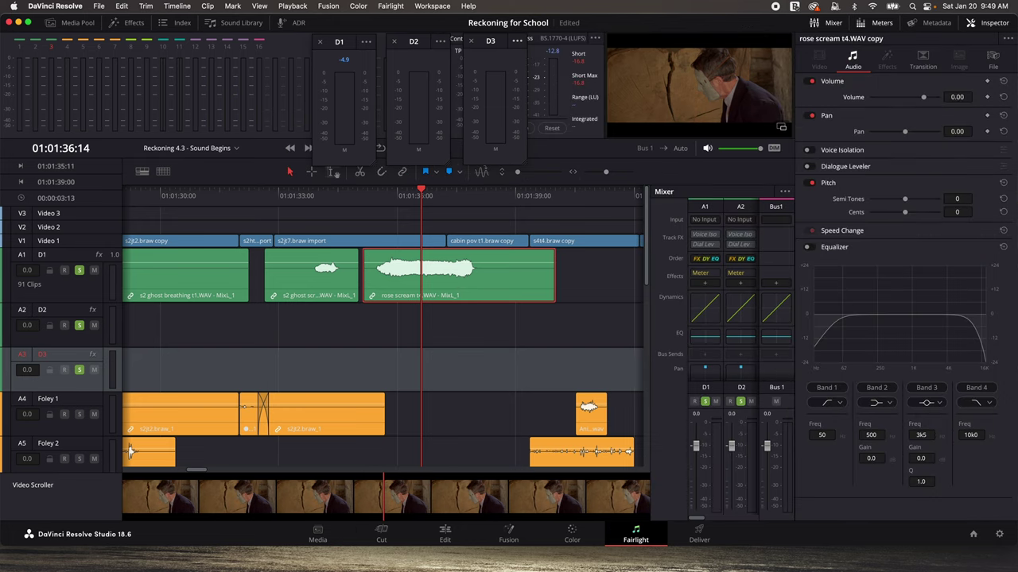
drag(956, 97, 946, 97)
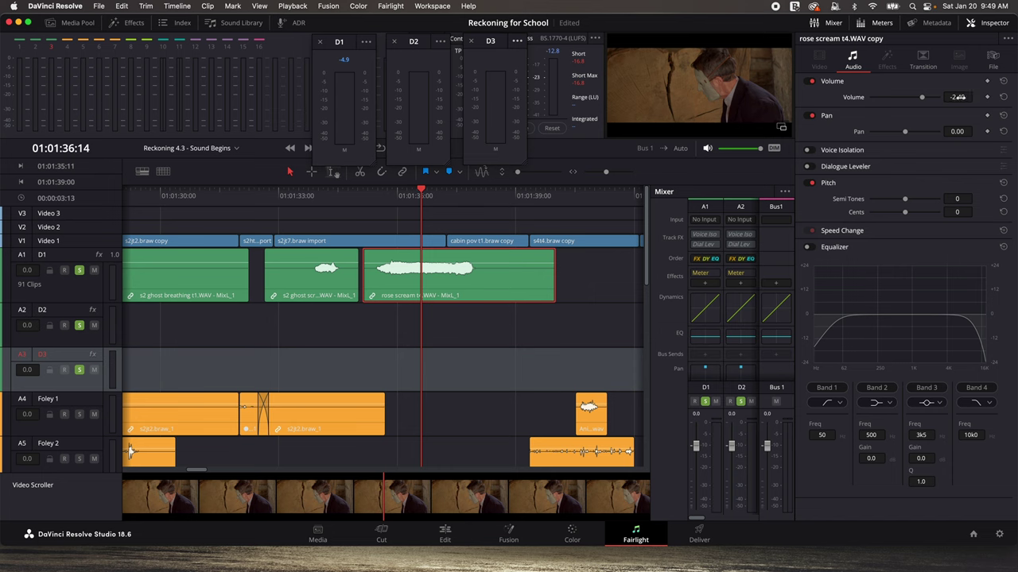
key(space)
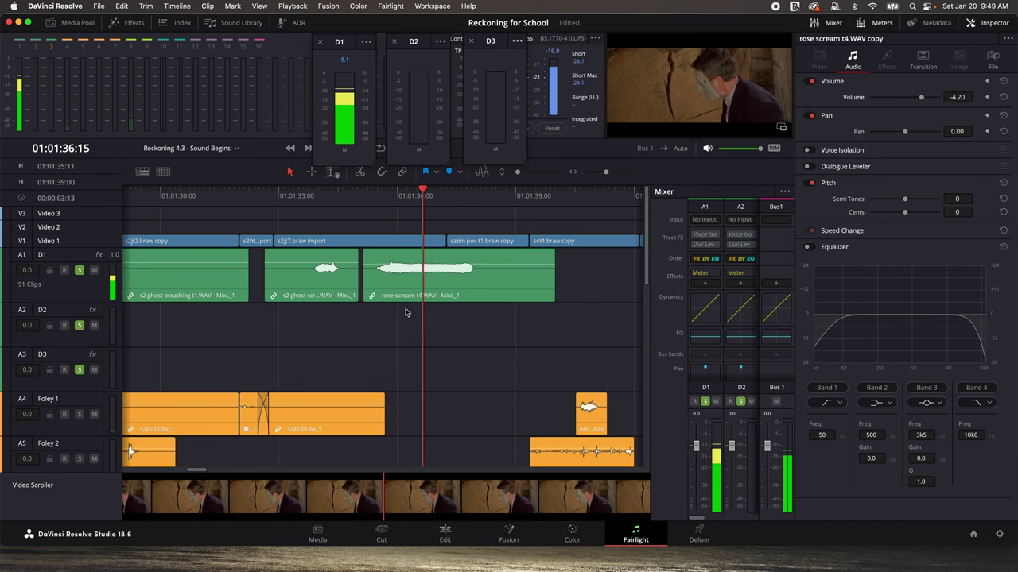